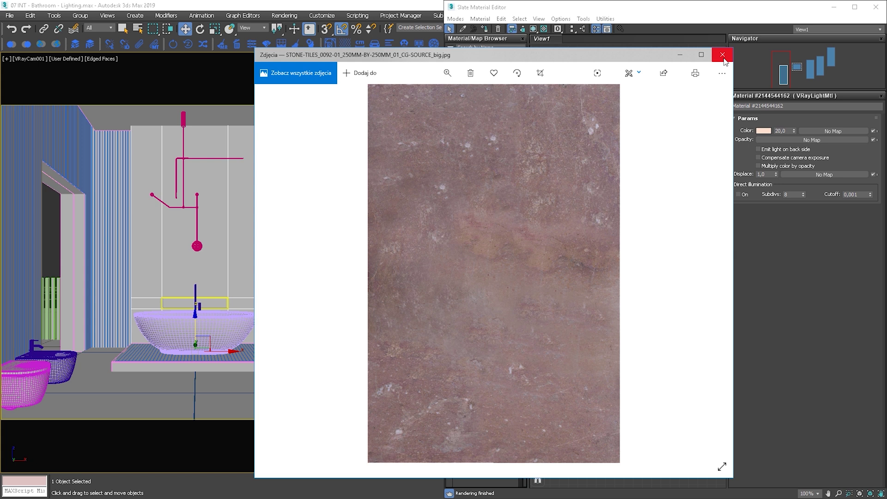
# - Connect the stone tile bitmap to the VRayMtl's diffuse map and move the nodes apart
pyautogui.click(723, 56)
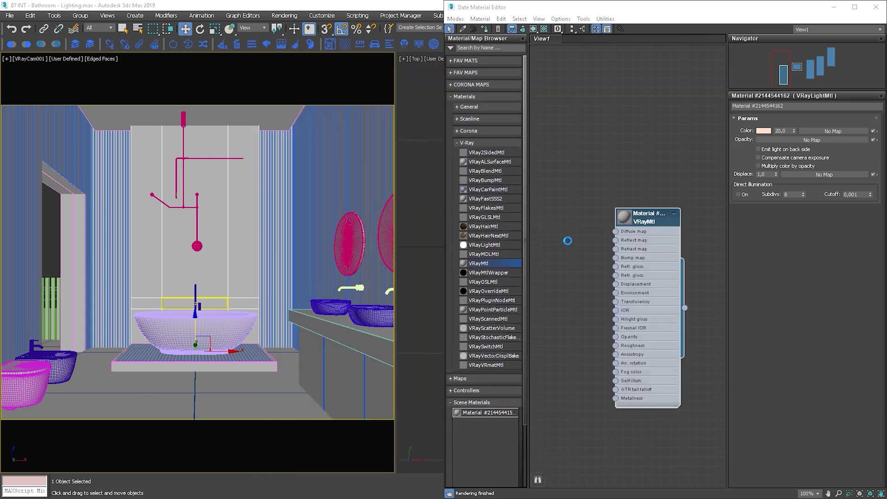
pyautogui.moveTo(583, 220); pyautogui.dragTo(615, 231)
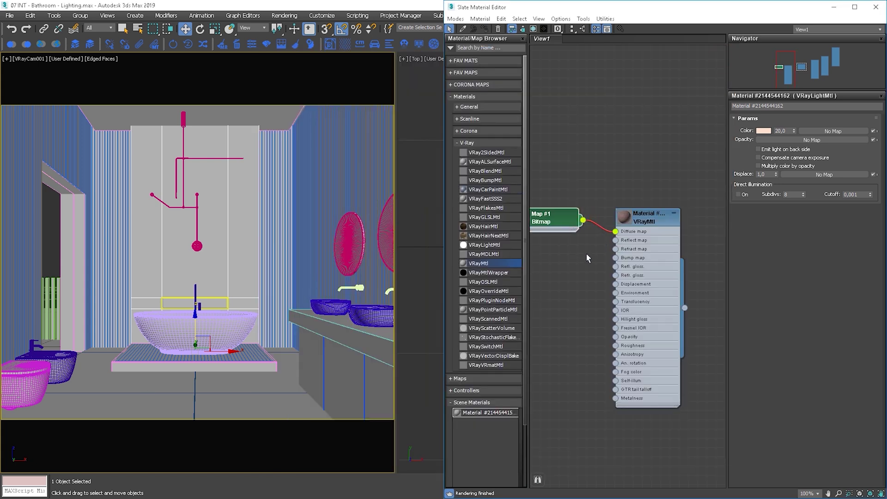
pyautogui.moveTo(586, 253); pyautogui.dragTo(636, 256, button='middle')
pyautogui.moveTo(609, 226); pyautogui.dragTo(581, 227)
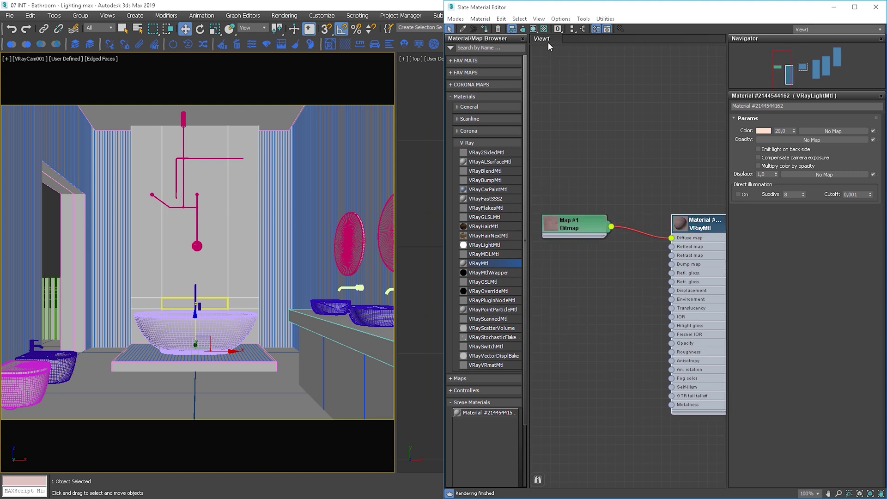
# - Show the stone material shaded in the viewport and assign it to the wall behind the bathtub
pyautogui.click(534, 28)
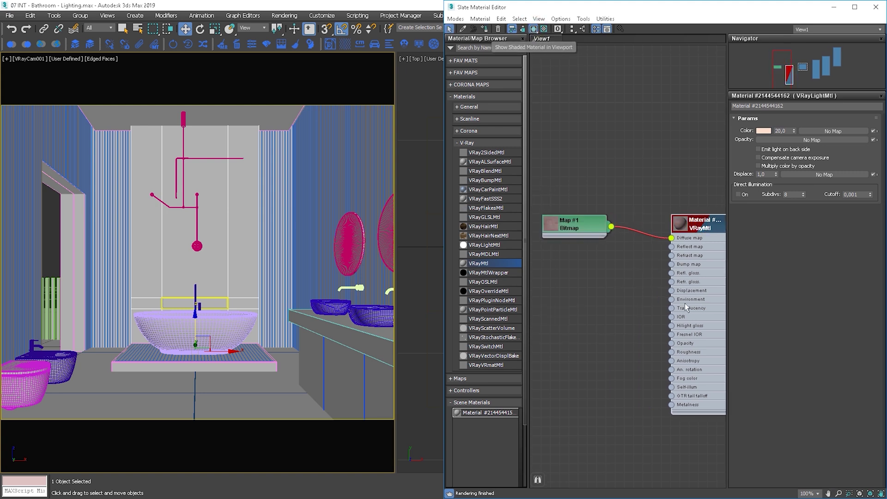
pyautogui.moveTo(685, 303); pyautogui.dragTo(639, 289, button='middle')
pyautogui.moveTo(695, 300); pyautogui.dragTo(233, 236)
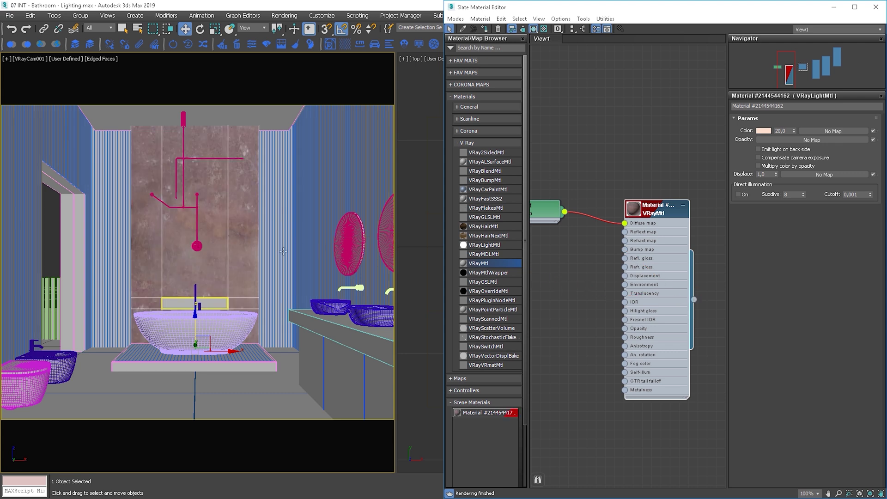
# - Insert a Color Correction map between the stone bitmap and the material's diffuse map, and open its parameters
pyautogui.moveTo(587, 241); pyautogui.dragTo(651, 239, button='middle')
pyautogui.moveTo(586, 207); pyautogui.dragTo(514, 216)
pyautogui.moveTo(609, 239); pyautogui.dragTo(620, 239, button='middle')
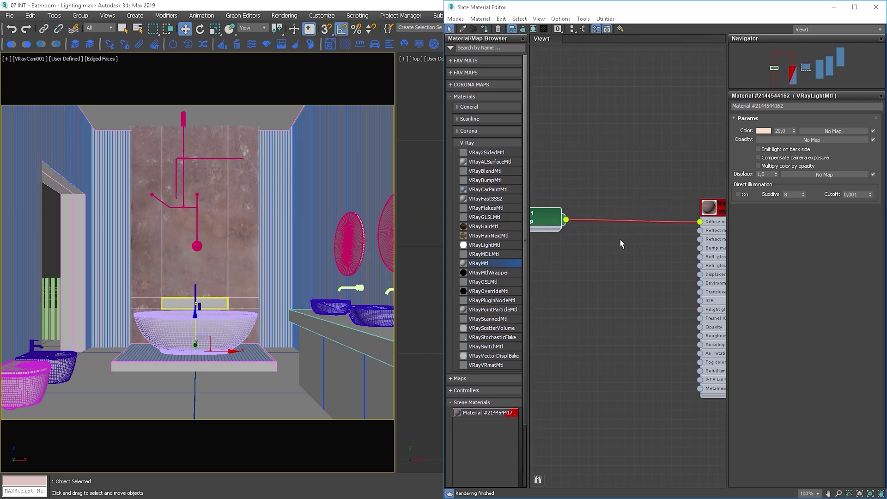
pyautogui.rightClick(614, 177)
pyautogui.click(628, 195)
pyautogui.click(721, 194)
pyautogui.moveTo(614, 169); pyautogui.dragTo(637, 219)
pyautogui.doubleClick(640, 229)
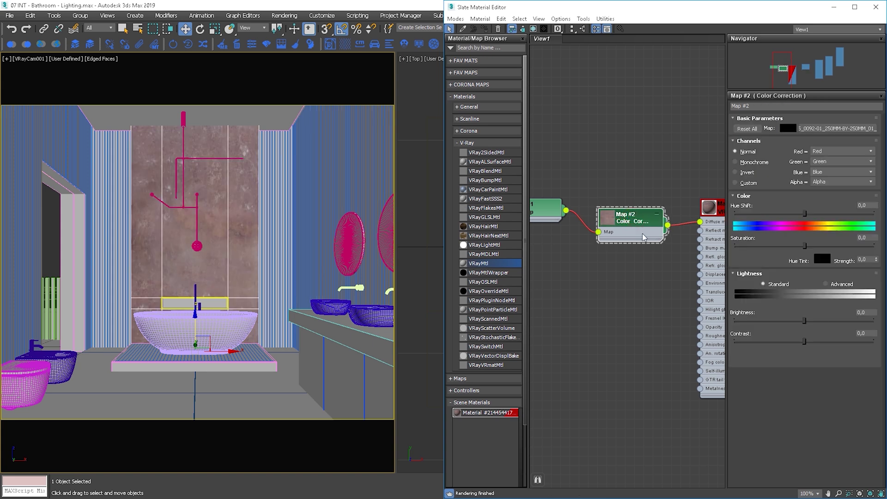
# - Set the Color Correction saturation to -100 and, with Advanced lightness, the RGB gain to 60
pyautogui.moveTo(804, 246); pyautogui.dragTo(736, 246)
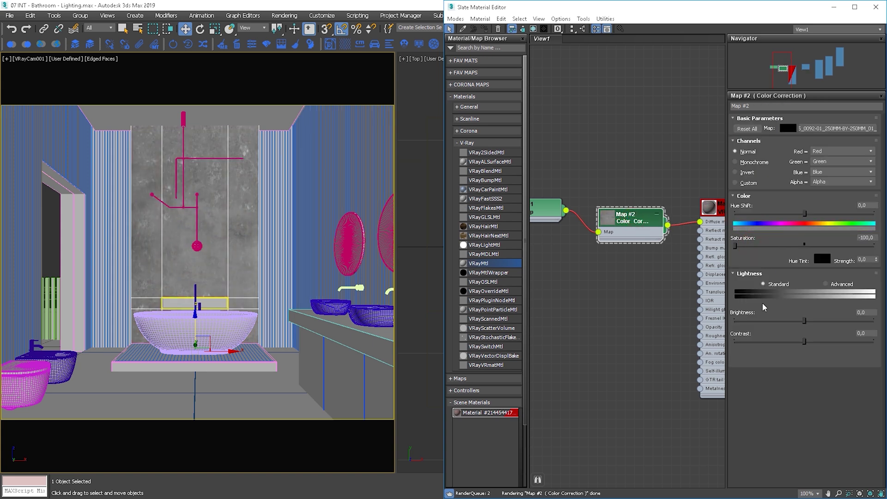
pyautogui.click(842, 284)
pyautogui.click(776, 319)
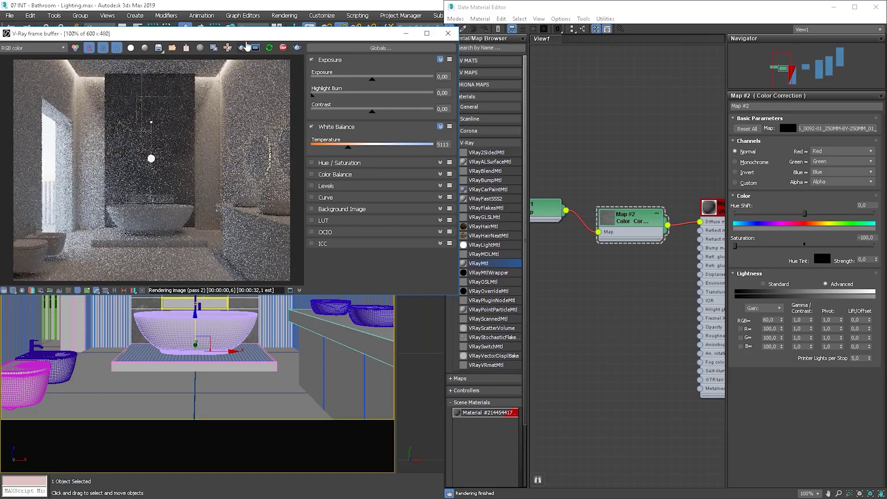
# - Limit the interactive render to a region around the back wall and set the wall material's reflect colour to white
pyautogui.click(241, 48)
pyautogui.moveTo(93, 67); pyautogui.dragTo(206, 243)
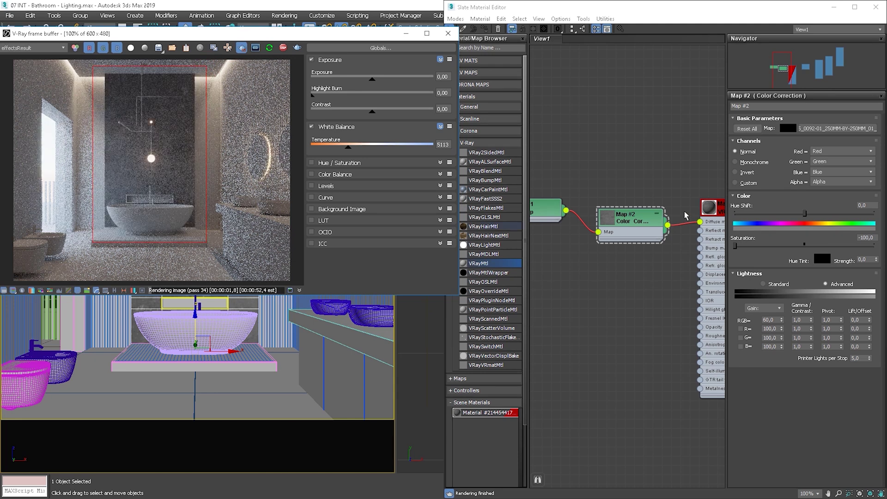
pyautogui.doubleClick(721, 210)
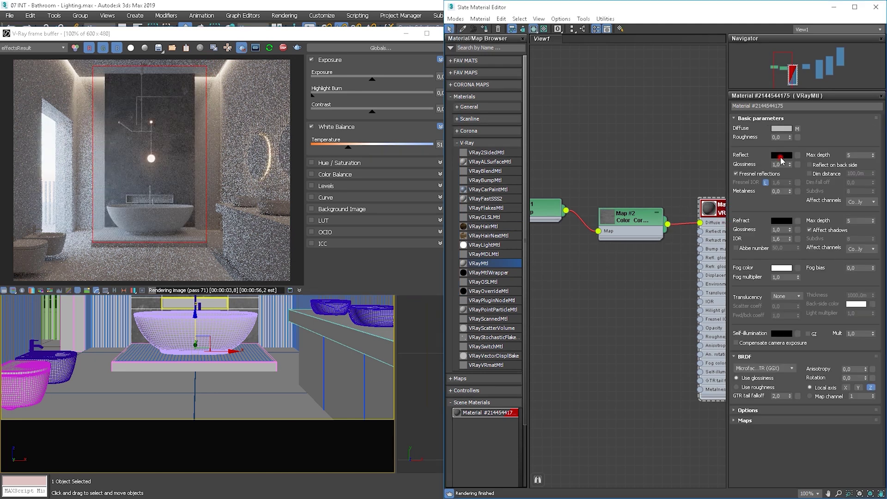
pyautogui.click(781, 155)
pyautogui.click(542, 324)
pyautogui.click(616, 337)
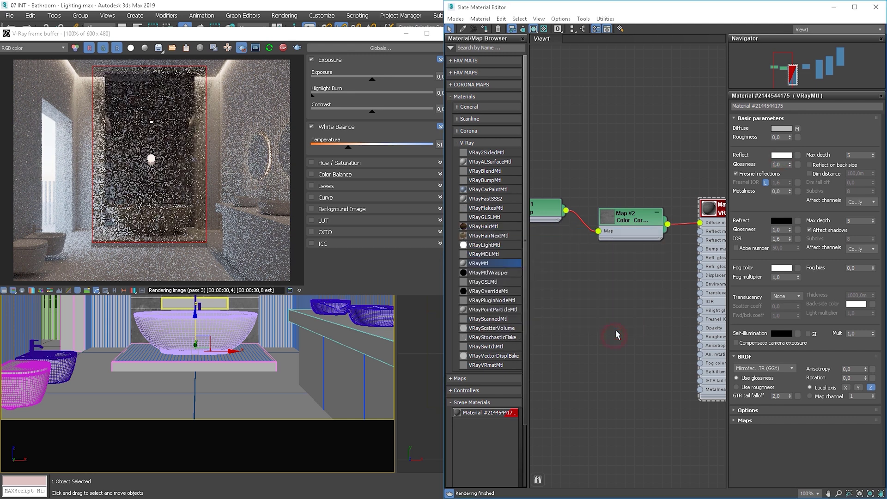
# - Feed a copy of the Color Correction map into the wall material's reflection glossiness, with its RGB gain set to 300
pyautogui.moveTo(630, 311); pyautogui.dragTo(586, 292, button='middle')
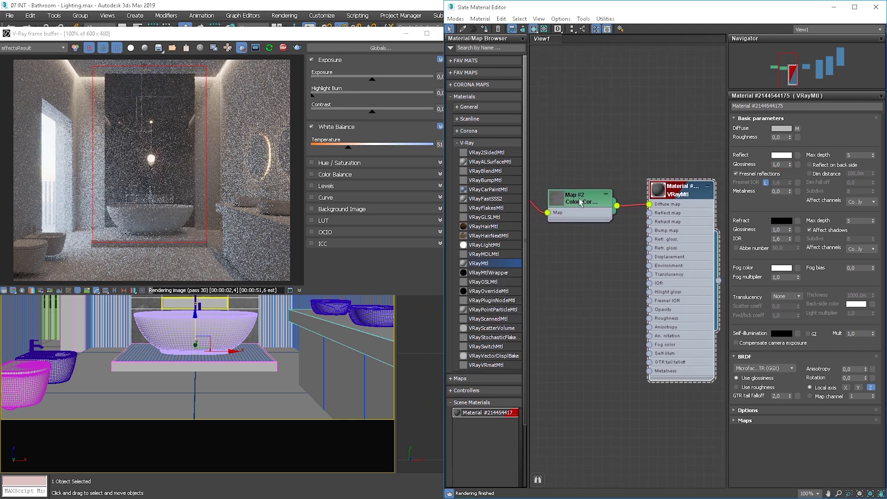
pyautogui.moveTo(580, 202)
pyautogui.keyDown('shift'); pyautogui.mouseDown()
pyautogui.moveTo(577, 251)
pyautogui.moveTo(649, 239)
pyautogui.mouseUp(); pyautogui.keyUp('shift')
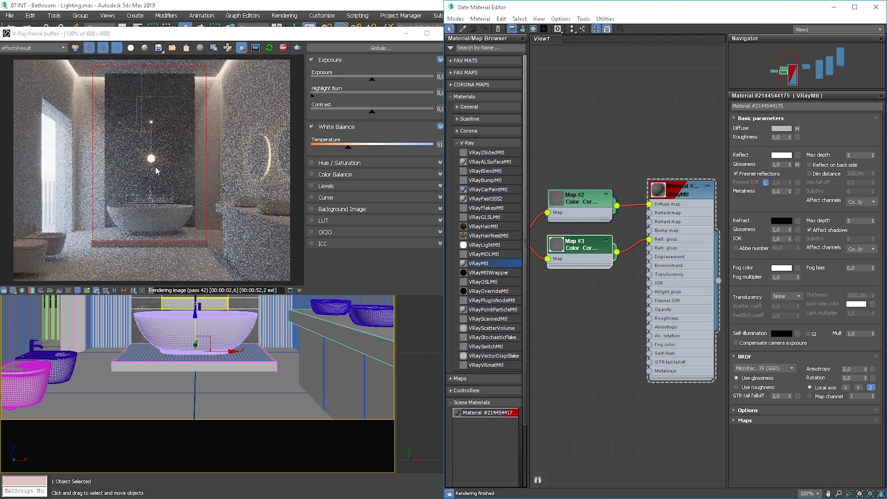
pyautogui.doubleClick(576, 250)
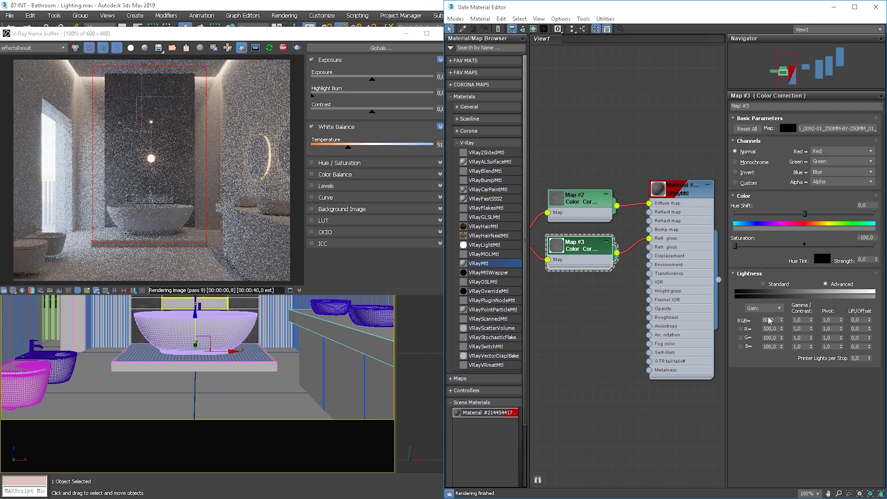
pyautogui.write('200')
pyautogui.press('Return')
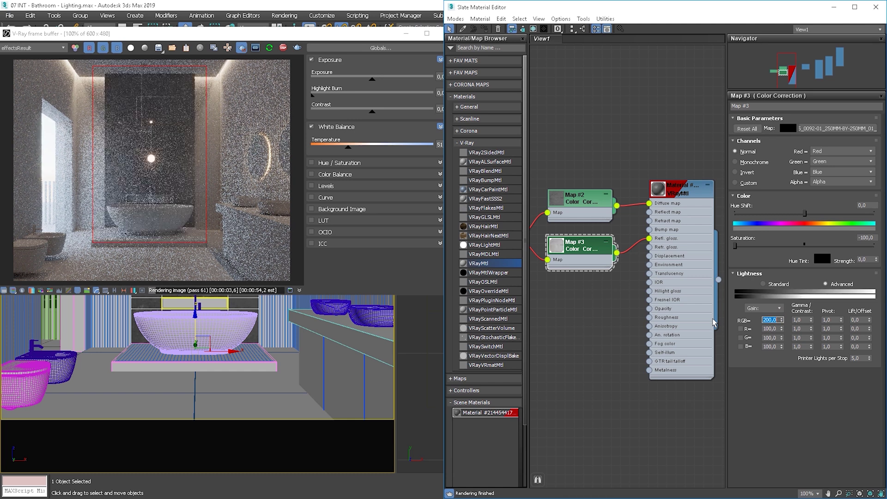
pyautogui.write('300')
pyautogui.press('Return')
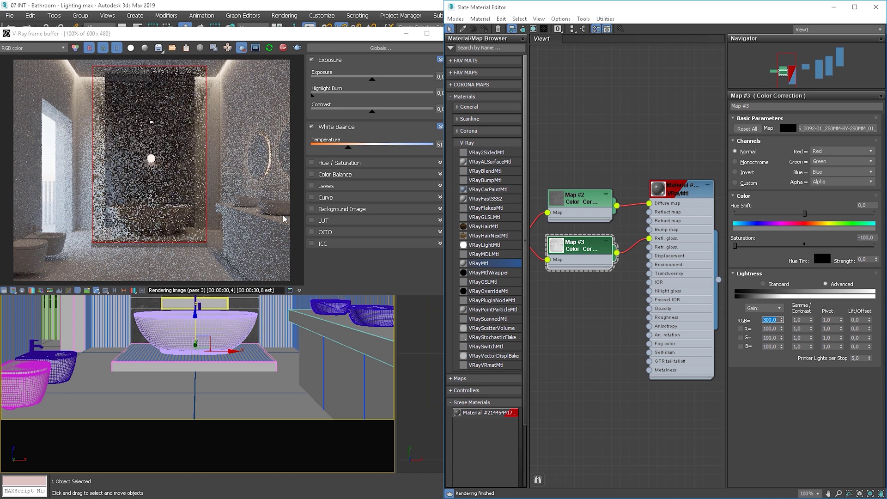
# - Turn off region rendering and connect the glossiness Color Correction map to the material's bump map as well
pyautogui.moveTo(162, 150); pyautogui.dragTo(135, 176)
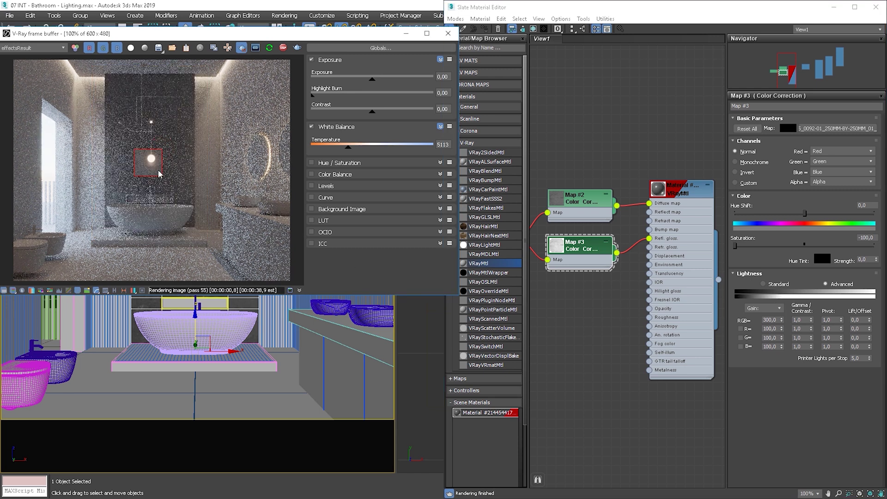
pyautogui.click(241, 48)
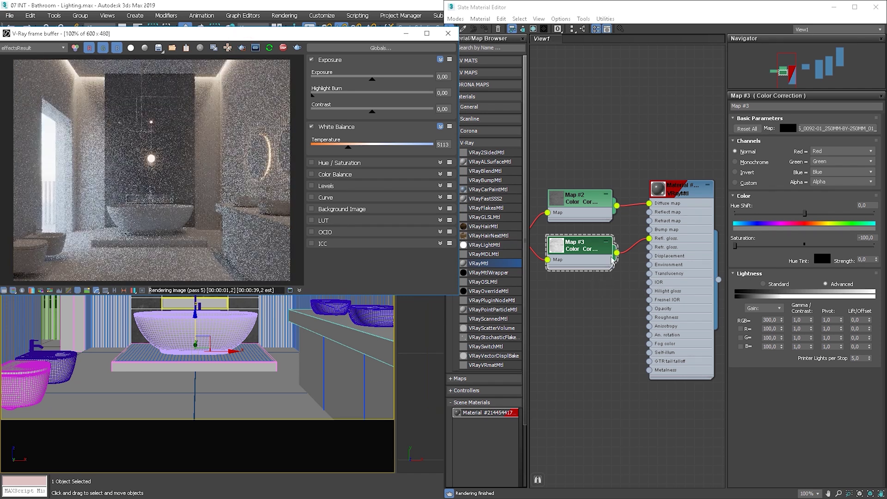
pyautogui.moveTo(617, 253); pyautogui.dragTo(649, 230)
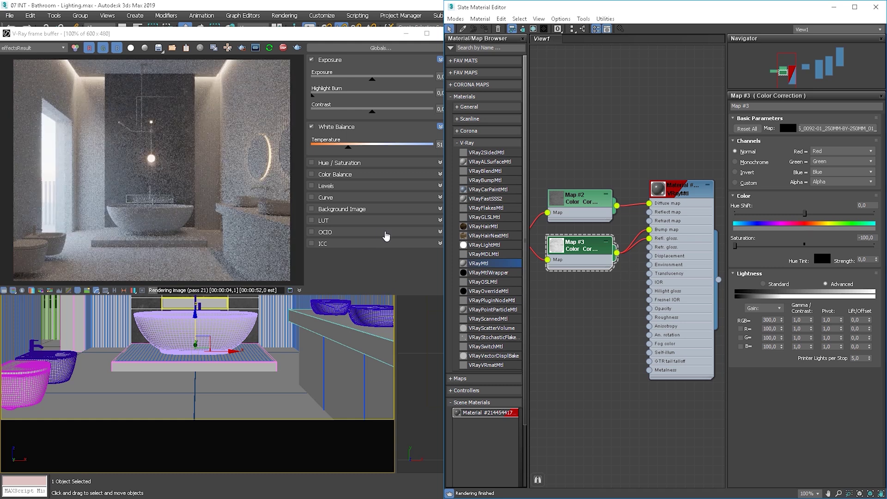
pyautogui.click(876, 7)
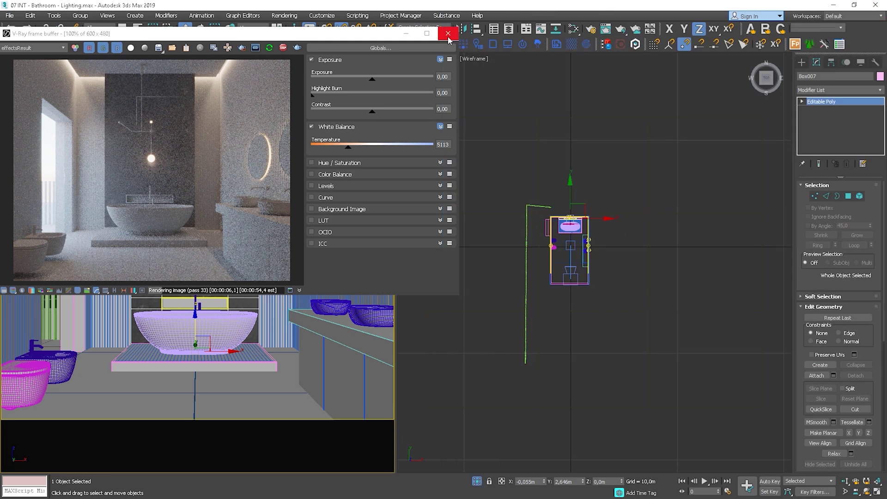
pyautogui.click(447, 34)
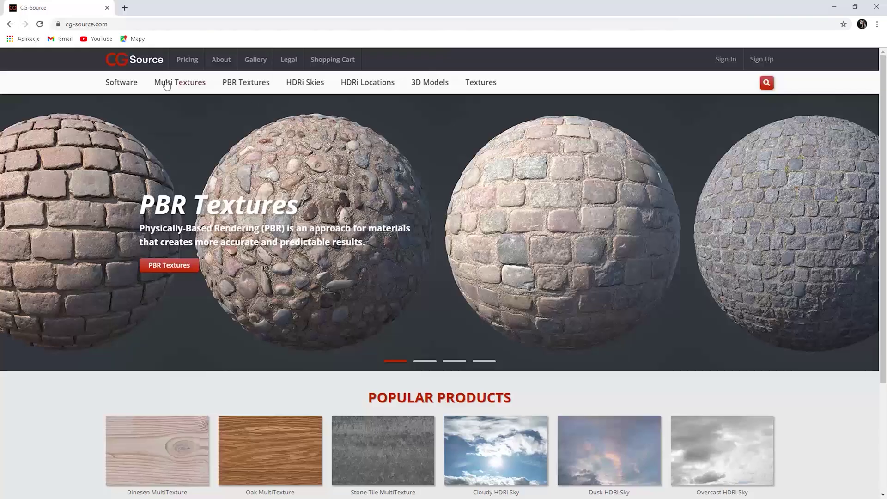
# - Switch to the CG-Source website and look through the Stone tiles 1092-01 product among the stone multi textures
pyautogui.moveTo(166, 83)
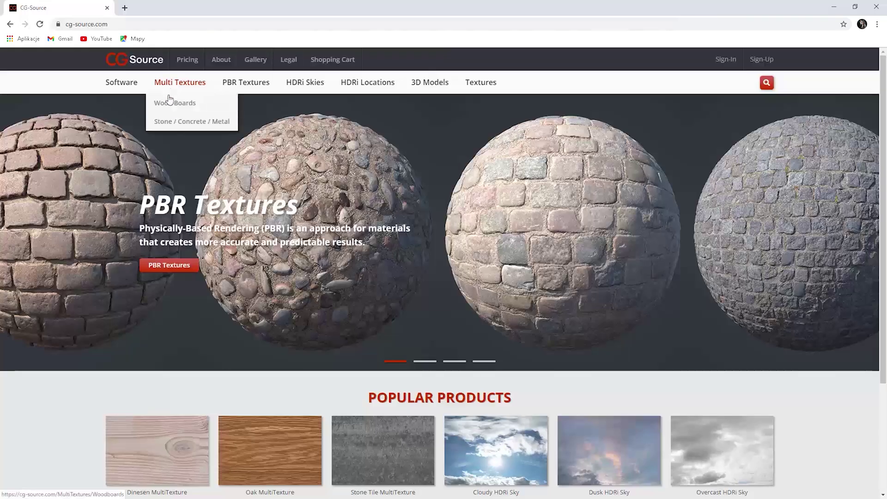
pyautogui.click(181, 122)
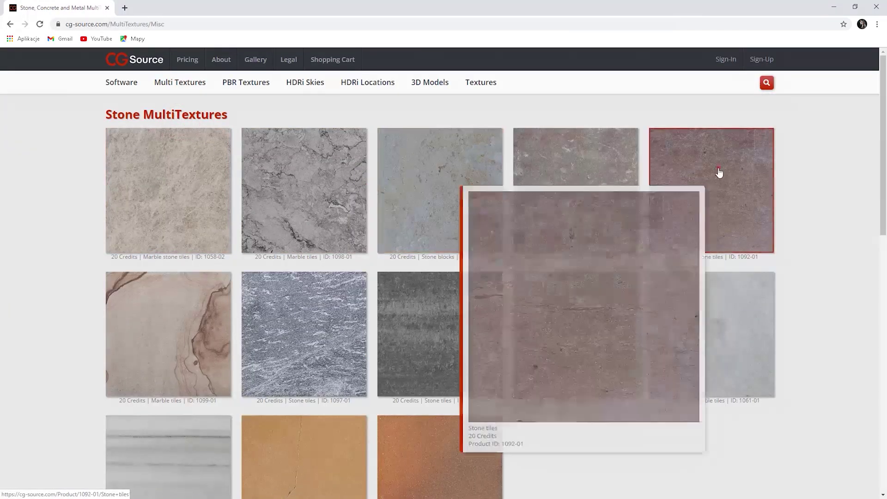
pyautogui.click(719, 168)
pyautogui.scroll(-5, 635, 185)
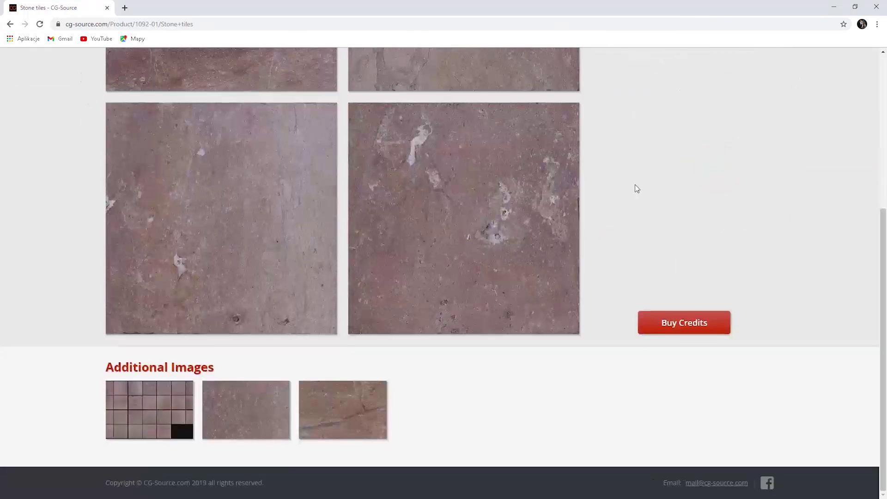
pyautogui.scroll(5, 635, 185)
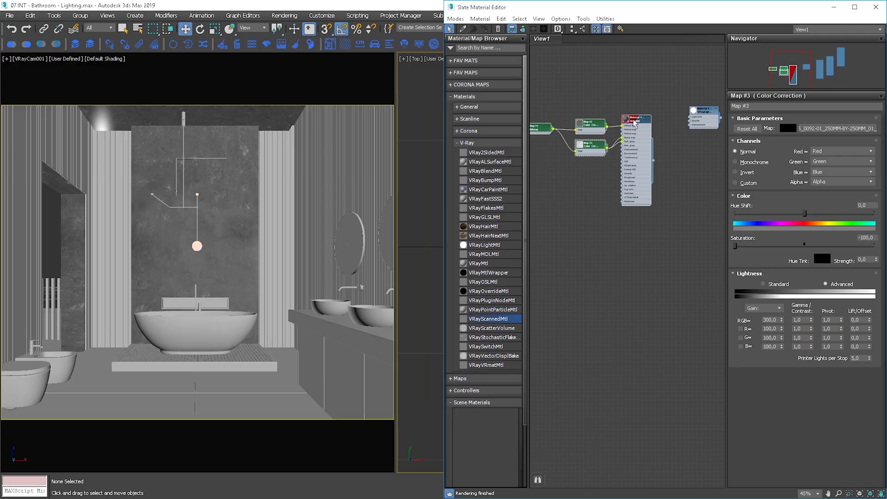
# - Duplicate the wall material's node tree and replace the copy's bitmap with a MultiTexture map feeding both Color Correction maps
pyautogui.keyDown('shift'); pyautogui.moveTo(631, 121); pyautogui.dragTo(660, 318); pyautogui.keyUp('shift')
pyautogui.click(646, 278)
pyautogui.rightClick(572, 290)
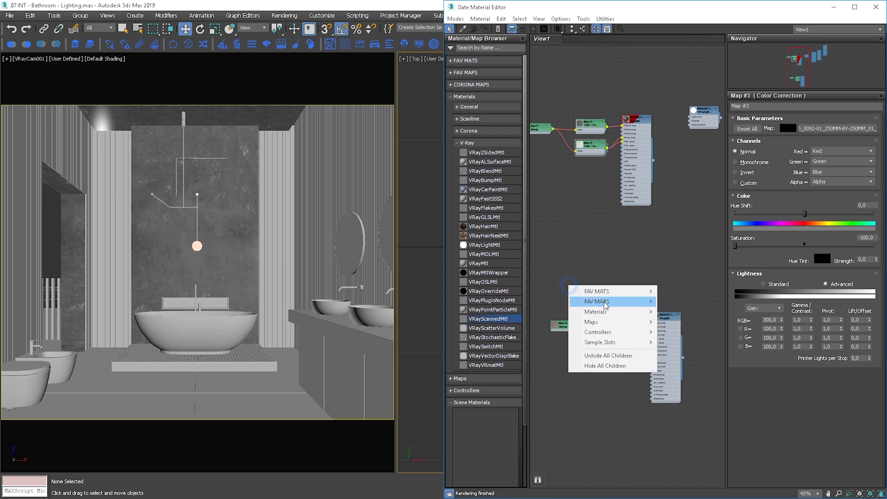
pyautogui.moveTo(508, 301)
pyautogui.click(689, 346)
pyautogui.moveTo(584, 287); pyautogui.dragTo(567, 342)
pyautogui.click(569, 326)
pyautogui.press('Delete')
pyautogui.doubleClick(567, 342)
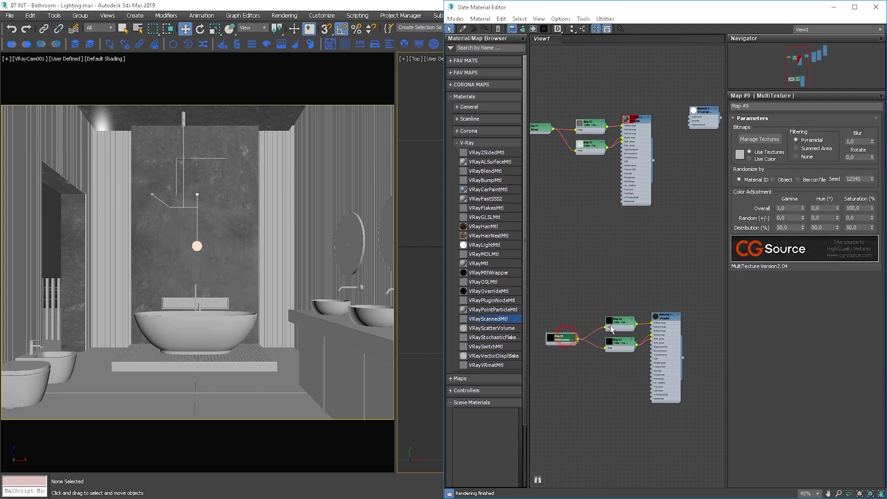
# - Load the STONE-TILES_0092-01_250MM-BY-250MM images 01 to 21, without the _big image, into the MultiTexture map
pyautogui.click(760, 140)
pyautogui.click(317, 170)
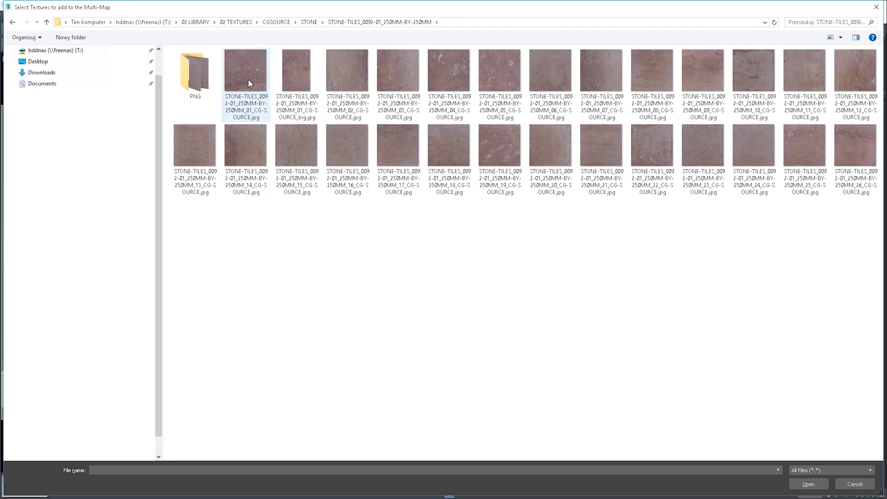
pyautogui.click(246, 76)
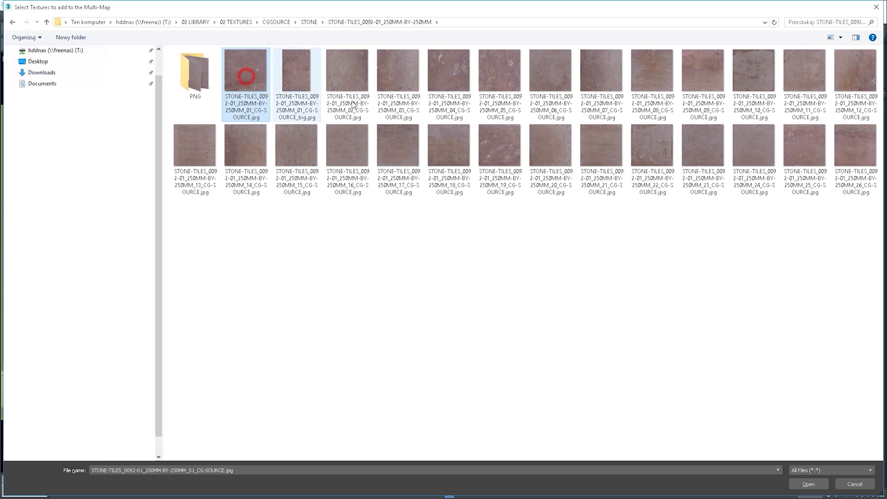
pyautogui.keyDown('shift'); pyautogui.click(610, 146); pyautogui.keyUp('shift')
pyautogui.keyDown('ctrl'); pyautogui.click(296, 67); pyautogui.keyUp('ctrl')
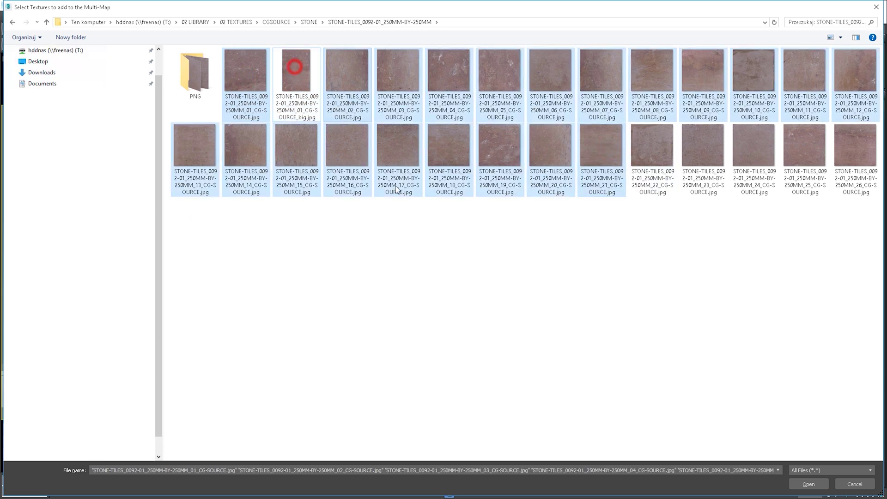
pyautogui.click(809, 484)
pyautogui.click(553, 155)
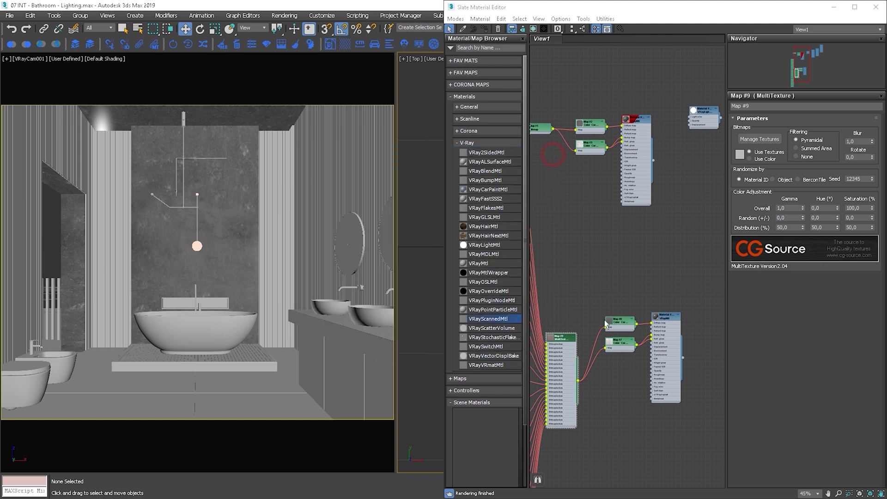
# - Tidy the MultiTexture node, show the copied tile material shaded in the viewport and assign it to the floor
pyautogui.moveTo(558, 365); pyautogui.dragTo(568, 306)
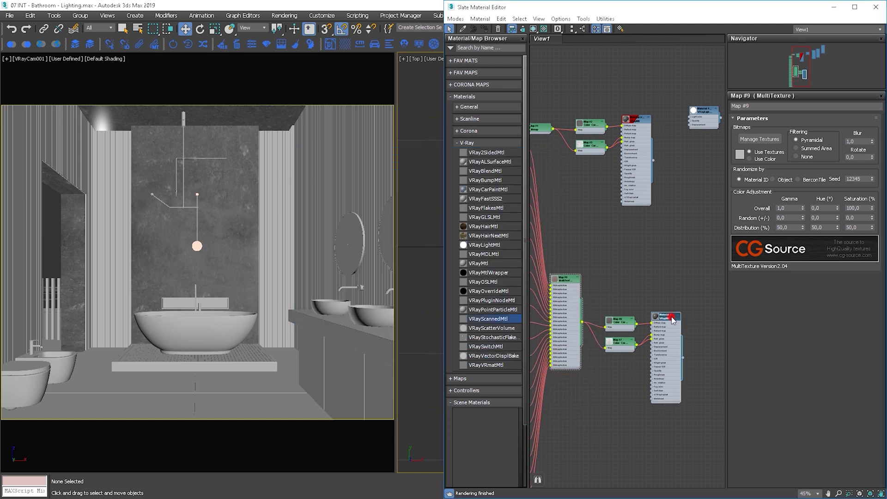
pyautogui.click(534, 29)
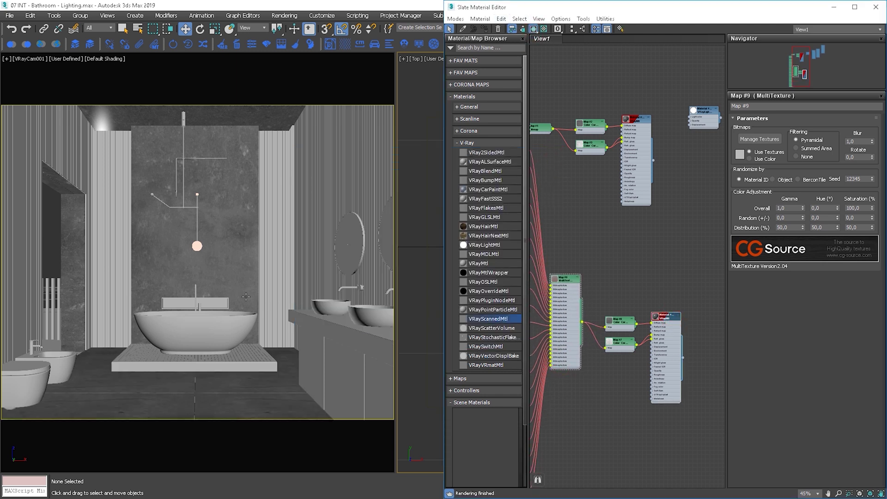
# - Open the V-Ray frame buffer, start an interactive render and check the stone tile floor
pyautogui.rightClick(244, 230)
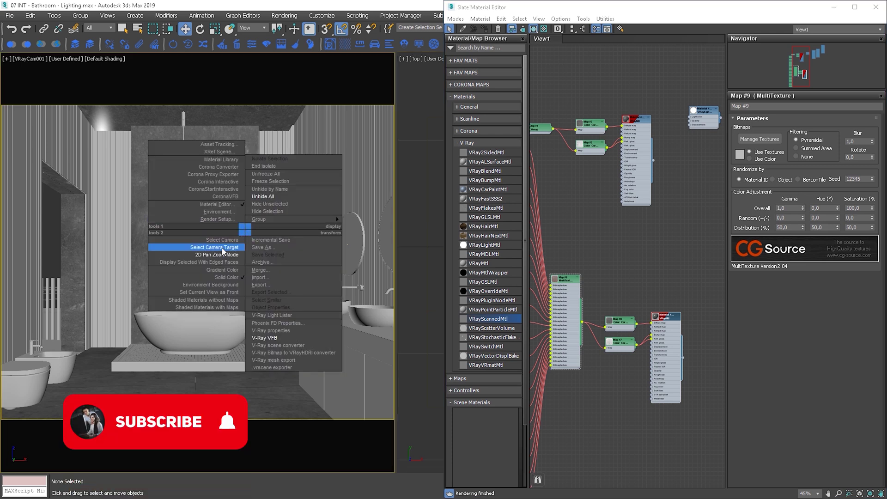
pyautogui.click(284, 337)
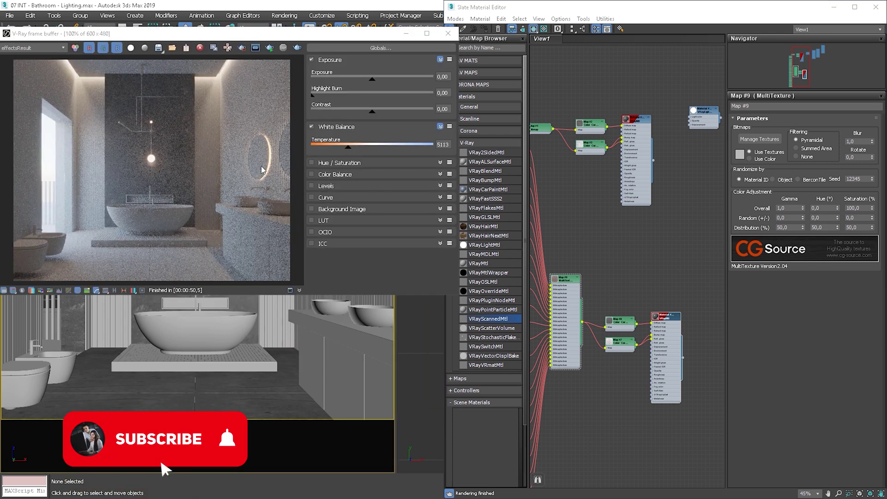
pyautogui.click(269, 47)
pyautogui.moveTo(239, 33); pyautogui.dragTo(307, 40)
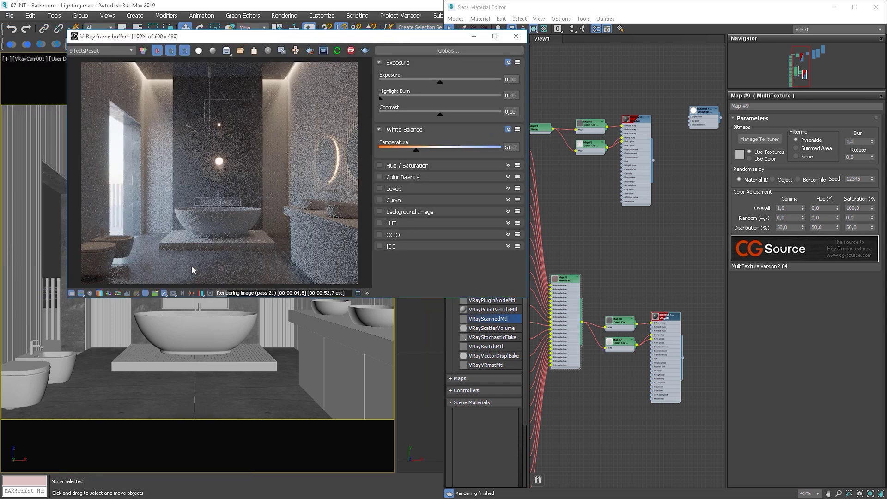
pyautogui.moveTo(291, 39); pyautogui.dragTo(233, 28)
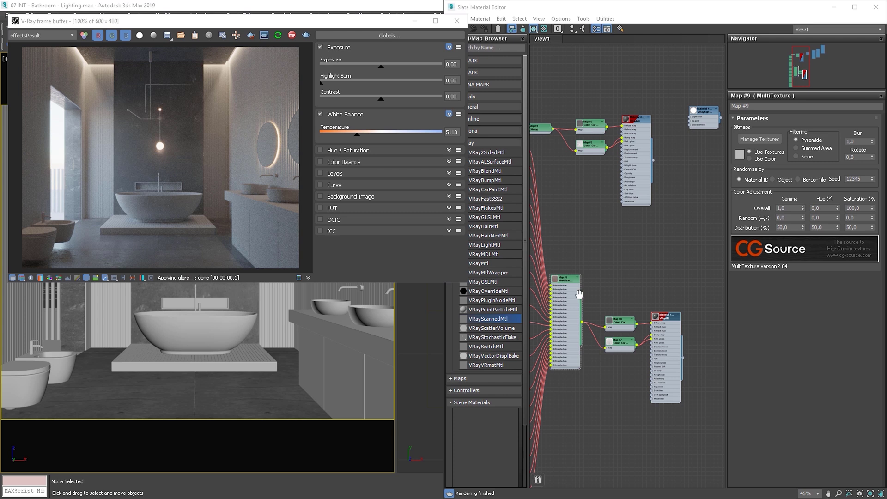
# - Add a new VRayMtl for the ceramics and select both washbasins, the bathtub, the bidet and the toilet
pyautogui.moveTo(579, 294); pyautogui.dragTo(765, 171, button='middle')
pyautogui.moveTo(483, 266); pyautogui.dragTo(588, 275)
pyautogui.click(328, 305)
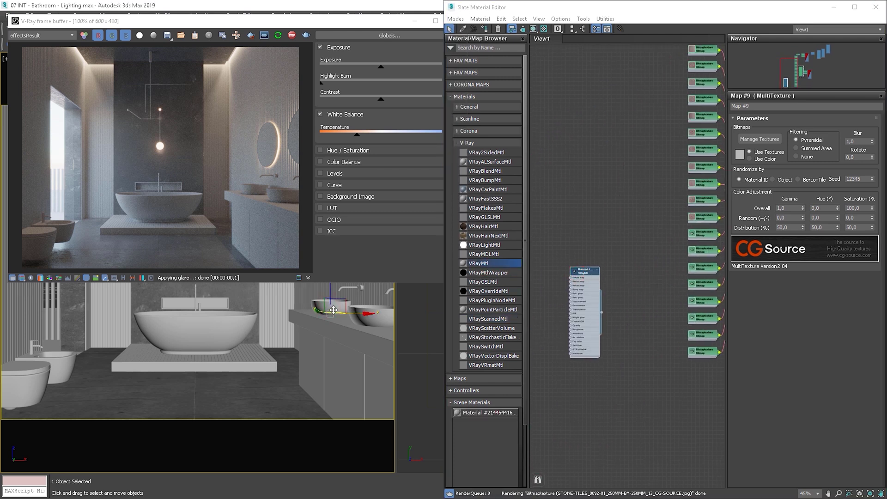
pyautogui.press('F4')
pyautogui.keyDown('ctrl'); pyautogui.click(365, 311); pyautogui.keyUp('ctrl')
pyautogui.keyDown('ctrl'); pyautogui.click(239, 324); pyautogui.keyUp('ctrl')
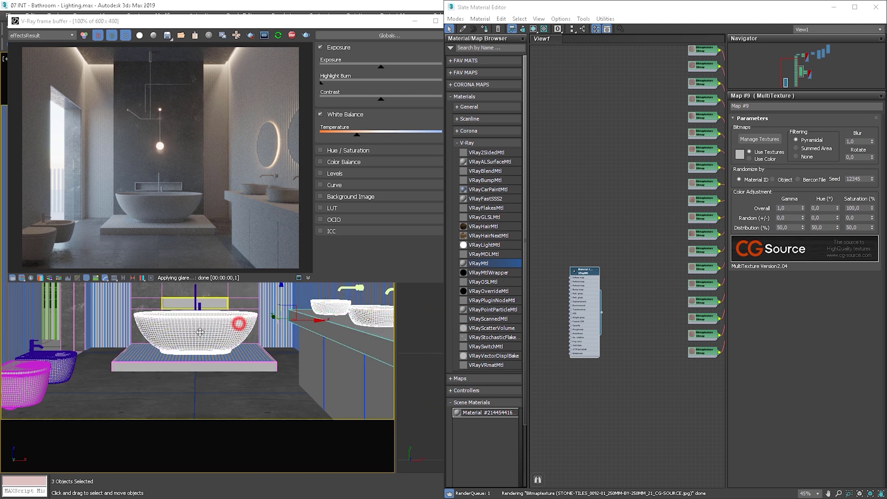
pyautogui.keyDown('ctrl'); pyautogui.click(67, 361); pyautogui.keyUp('ctrl')
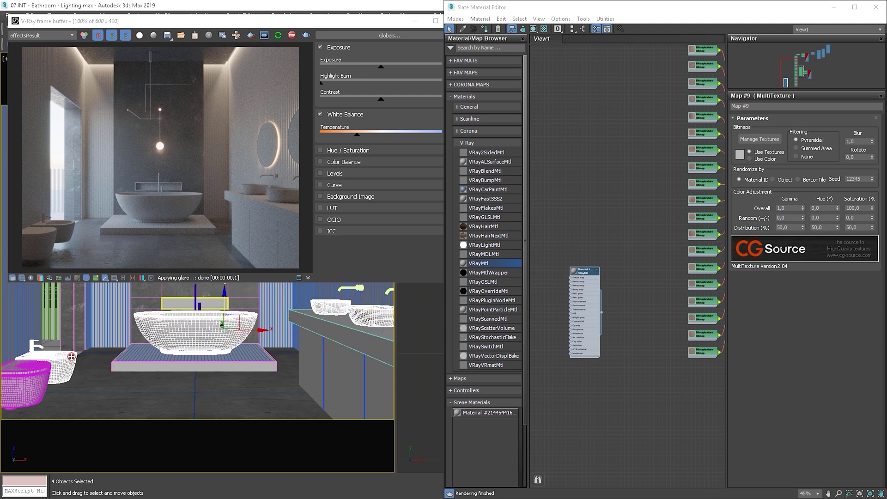
pyautogui.keyDown('ctrl'); pyautogui.click(21, 381); pyautogui.keyUp('ctrl')
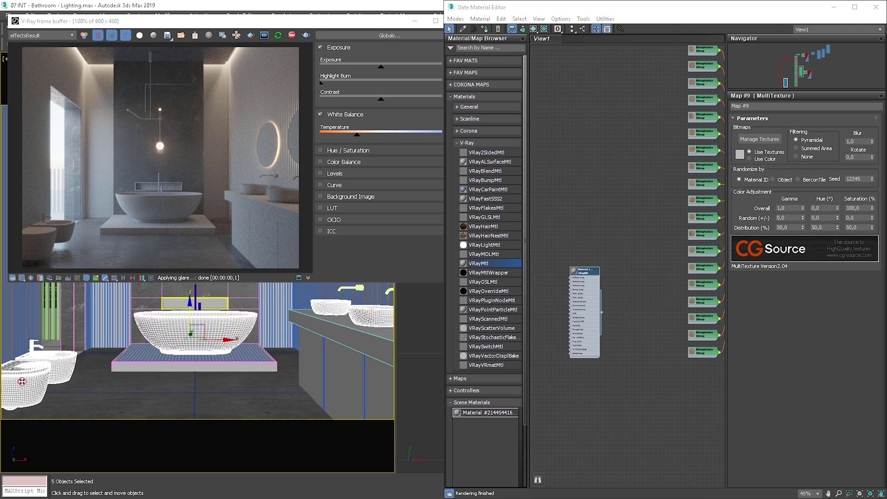
# - Lighten the new VRayMtl's diffuse colour to near white and assign the material to the selected sanitary ware
pyautogui.doubleClick(586, 272)
pyautogui.click(784, 128)
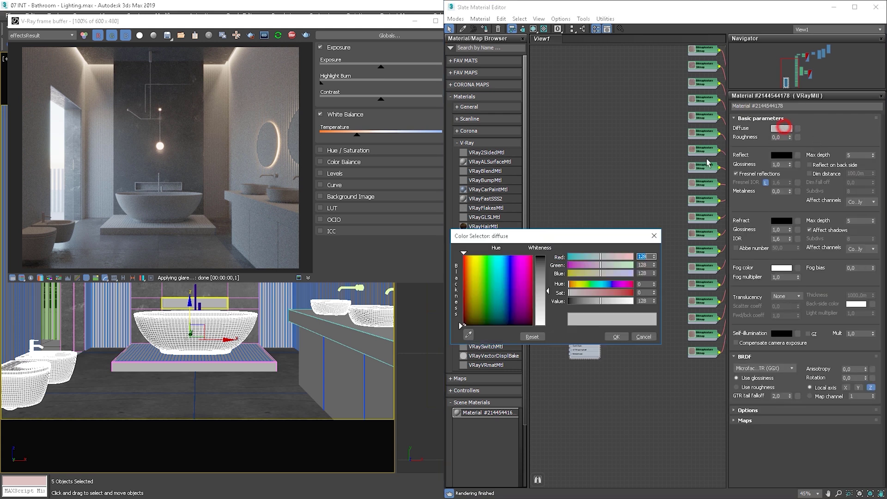
pyautogui.click(646, 301)
pyautogui.click(618, 335)
pyautogui.moveTo(584, 280); pyautogui.dragTo(592, 280)
pyautogui.click(487, 30)
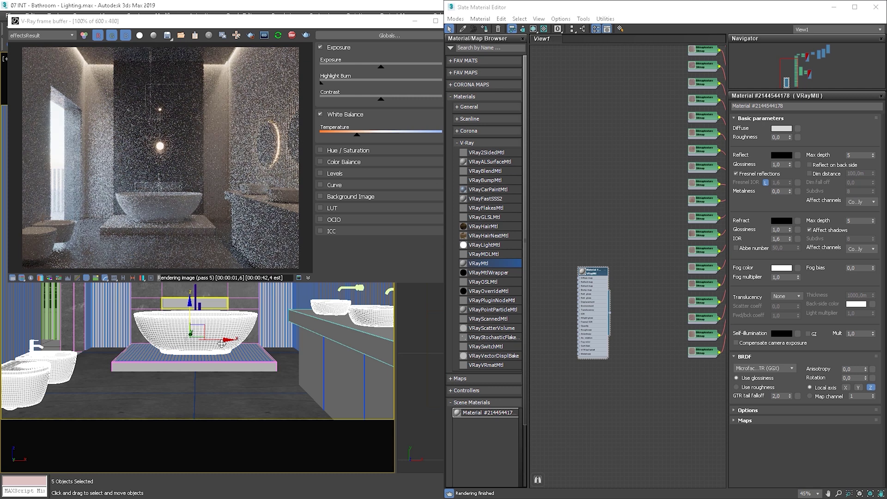
# - Set the ceramic material's reflection colour to white with a reflection glossiness of 0.85, keeping Fresnel reflections on
pyautogui.click(788, 154)
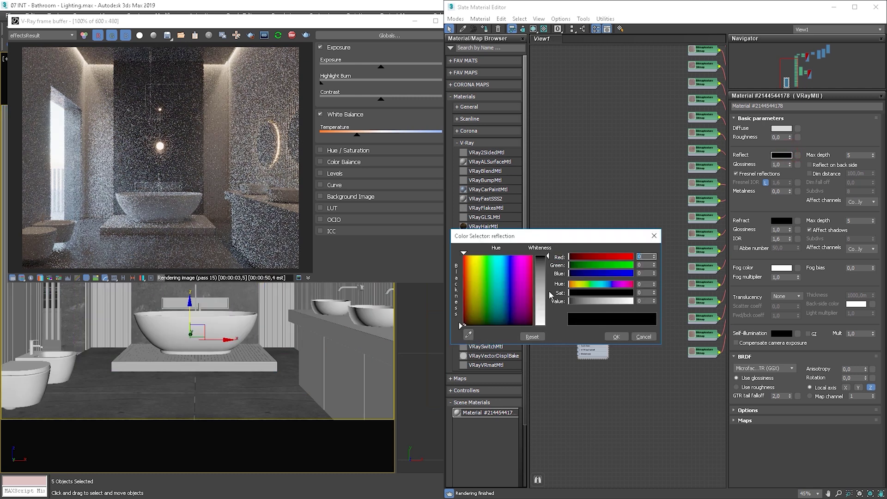
pyautogui.moveTo(548, 292); pyautogui.dragTo(544, 331)
pyautogui.click(615, 337)
pyautogui.click(616, 337)
pyautogui.click(736, 174)
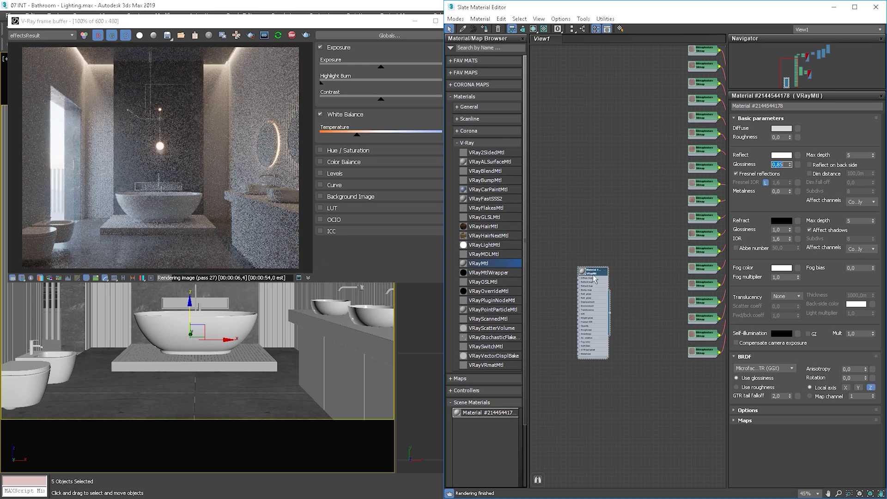
# - Make room in the node view and add a second VRayMtl with a black diffuse colour
pyautogui.moveTo(594, 276); pyautogui.dragTo(598, 146)
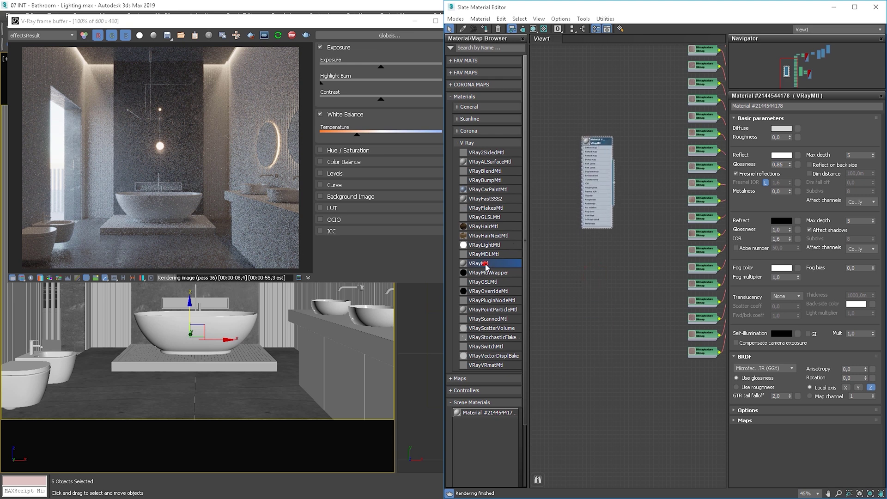
pyautogui.click(592, 304)
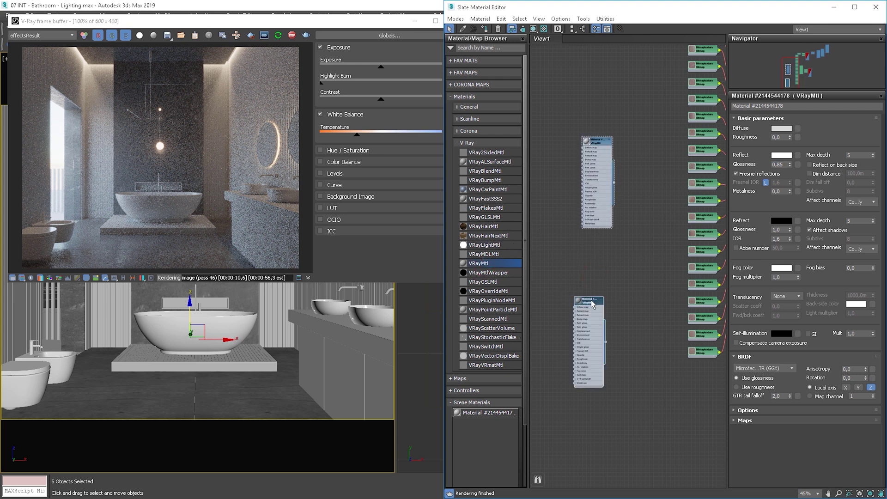
pyautogui.doubleClick(593, 304)
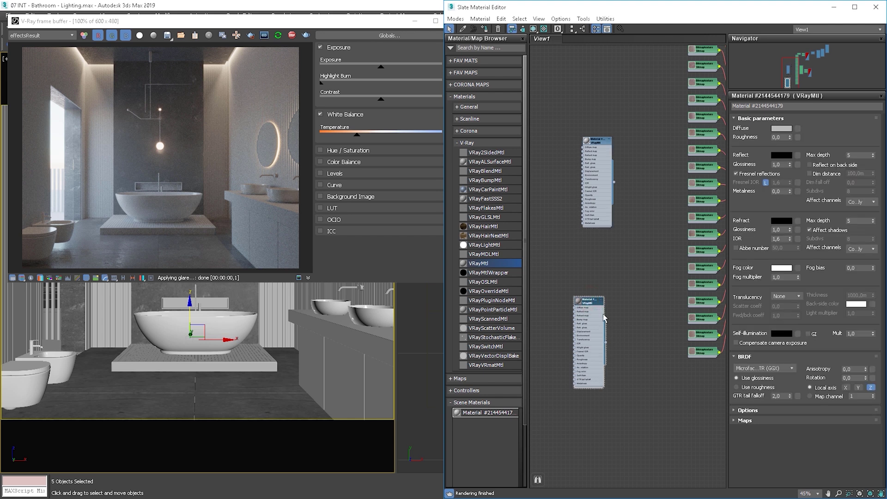
pyautogui.click(781, 129)
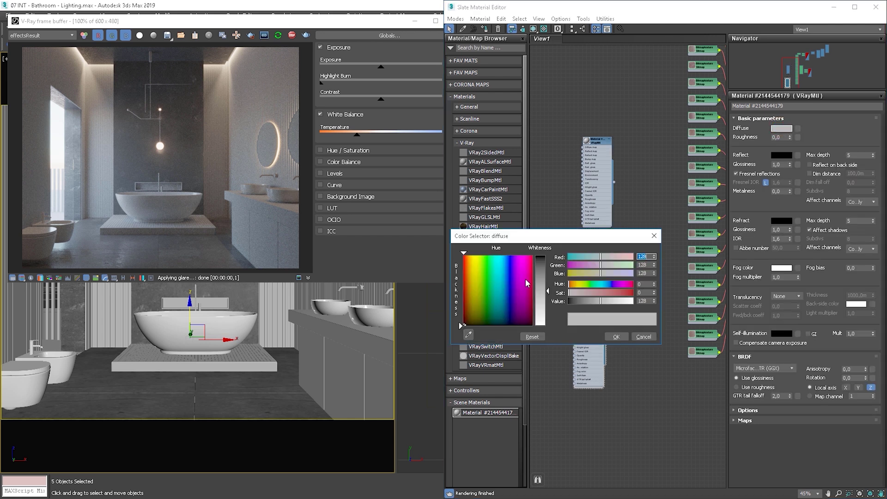
pyautogui.click(544, 276)
pyautogui.click(614, 336)
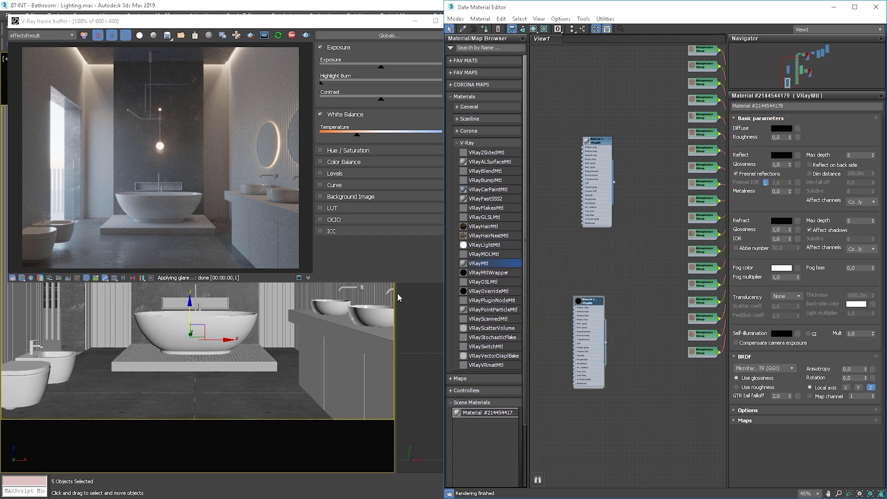
# - Select the two washbasin taps and the bathtub tap and assign the black VRayMtl to them
pyautogui.click(374, 295)
pyautogui.press('F4')
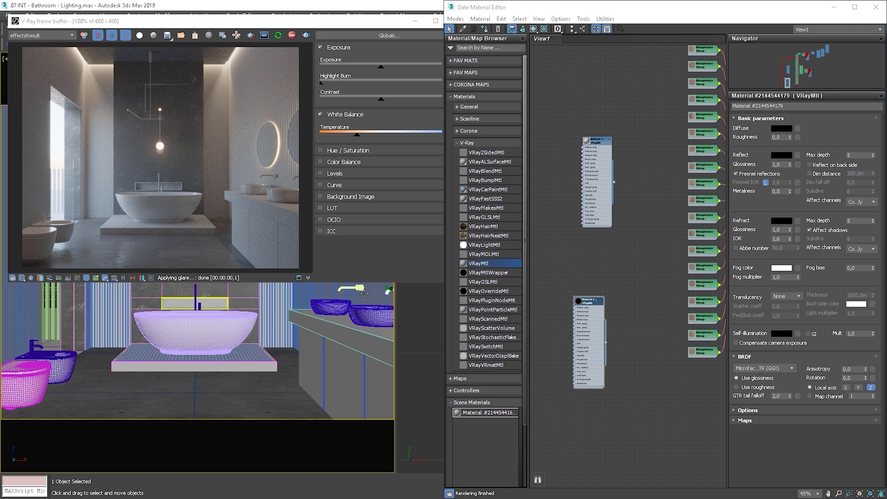
pyautogui.keyDown('ctrl'); pyautogui.click(361, 288); pyautogui.keyUp('ctrl')
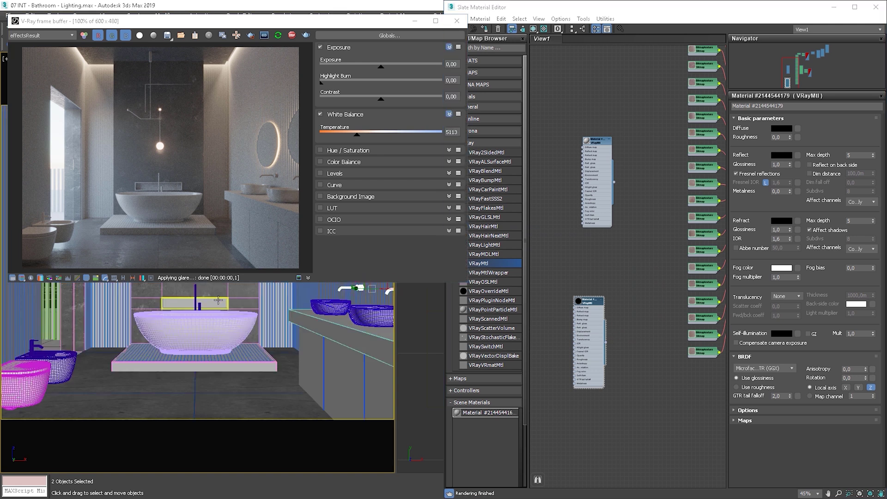
pyautogui.keyDown('ctrl'); pyautogui.click(196, 301); pyautogui.keyUp('ctrl')
pyautogui.moveTo(595, 305); pyautogui.dragTo(600, 306)
pyautogui.click(484, 29)
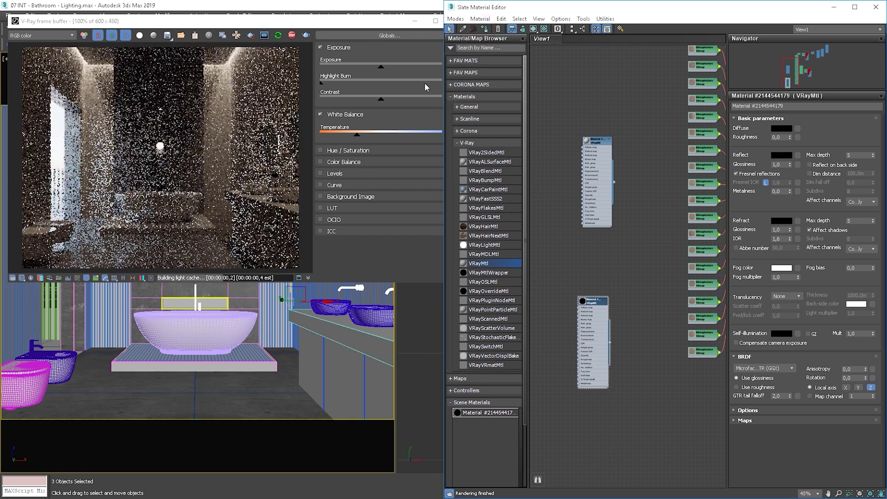
# - Select only the tap part within the bidet's mesh and assign the black VRayMtl to it
pyautogui.click(32, 347)
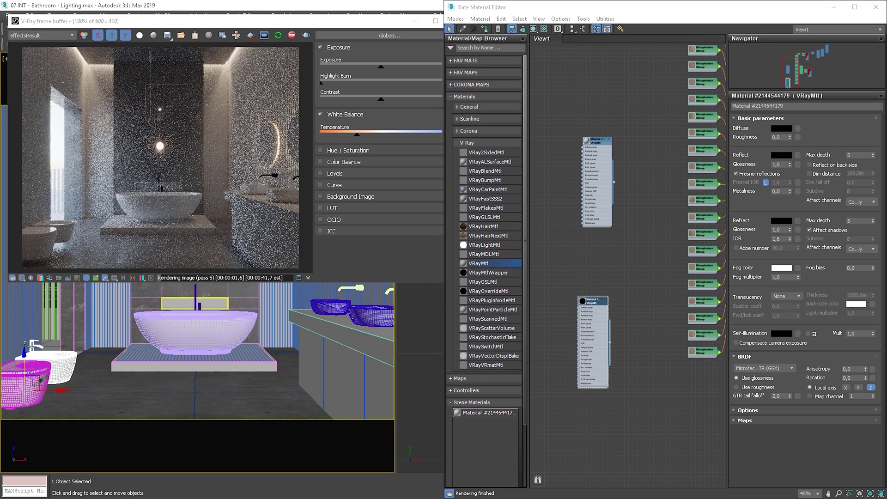
pyautogui.click(30, 347)
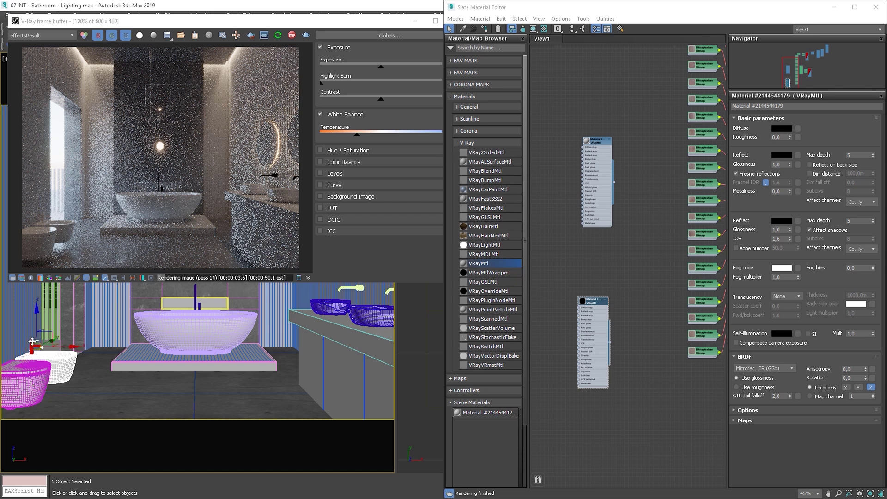
pyautogui.click(41, 347)
pyautogui.moveTo(64, 322); pyautogui.dragTo(28, 351)
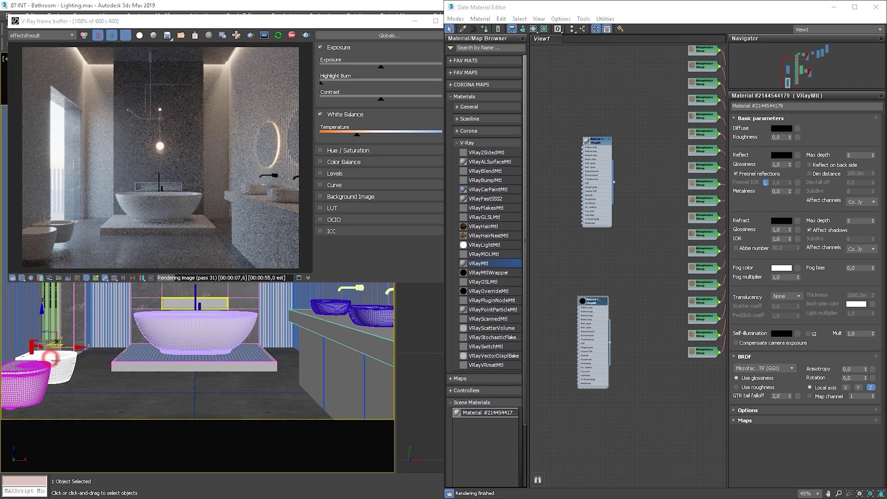
pyautogui.moveTo(585, 300); pyautogui.dragTo(593, 300)
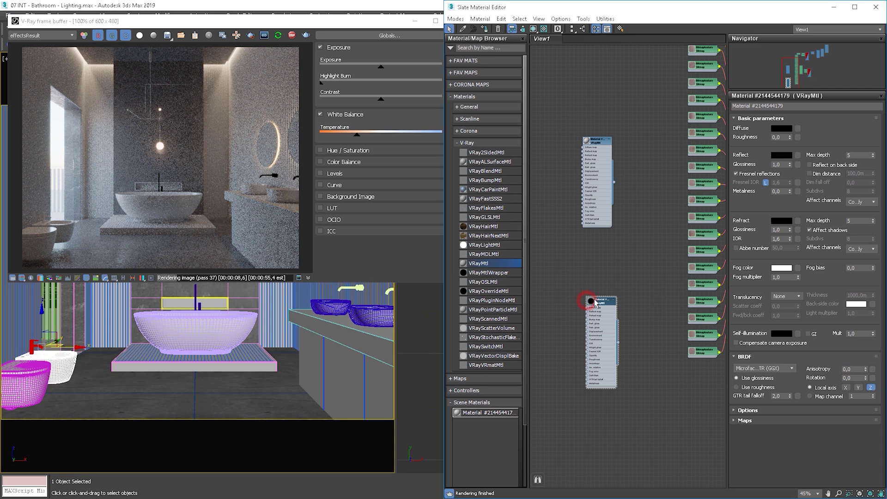
pyautogui.click(484, 29)
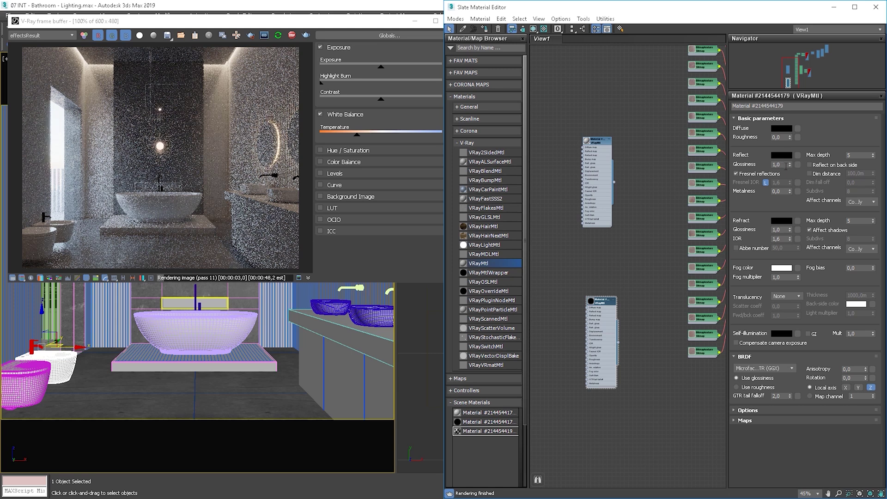
# - Unlock the black material's Fresnel IOR and set it to 100, with a reflection glossiness of 0.95
pyautogui.click(766, 183)
pyautogui.doubleClick(780, 183)
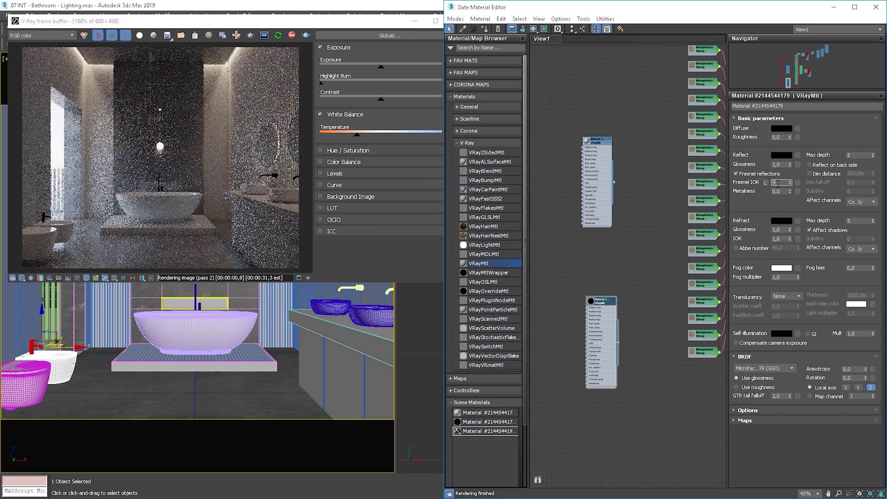
pyautogui.write('100')
pyautogui.press('Return')
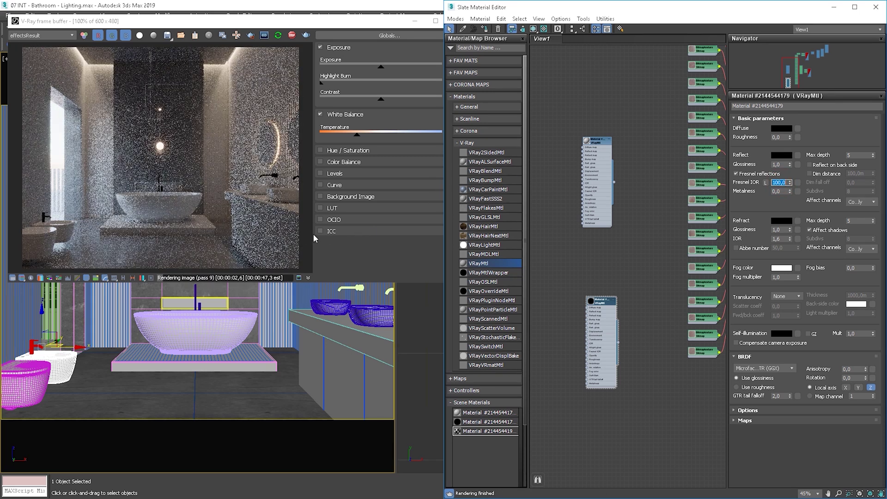
pyautogui.click(782, 165)
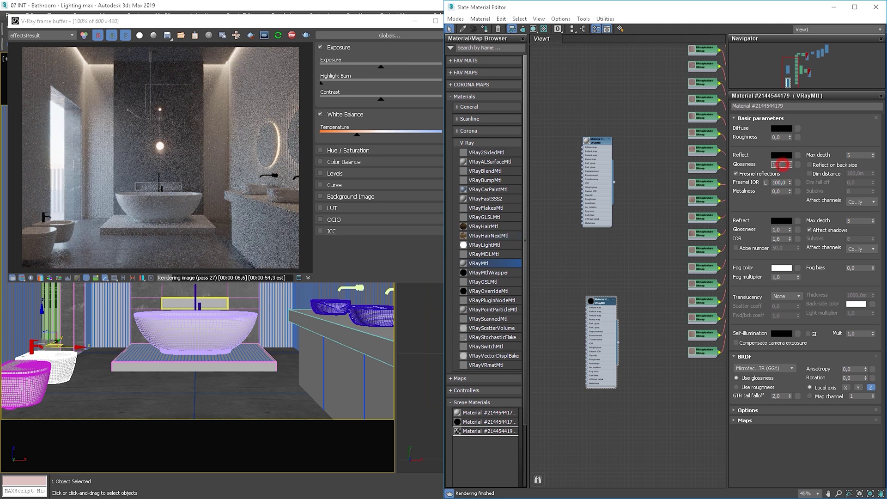
pyautogui.press('Return')
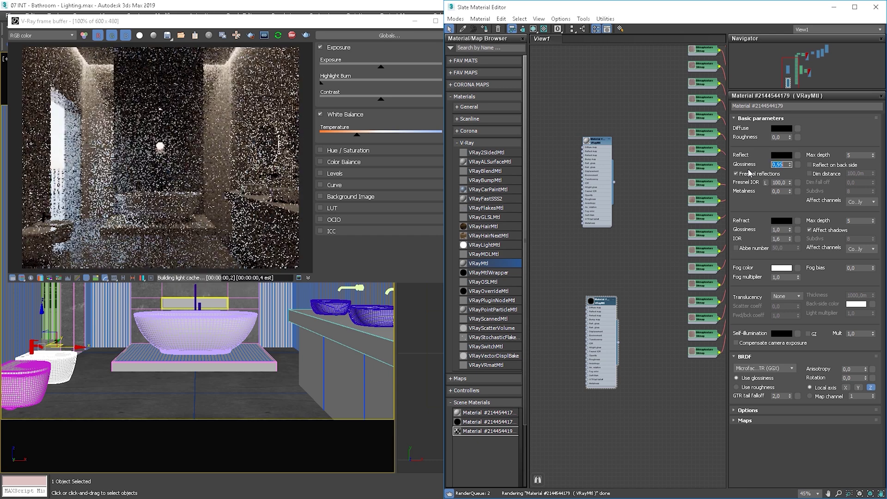
# - Set the black material's reflection colour to a grey of 74 and check the washbasin taps in a region render
pyautogui.click(782, 155)
pyautogui.moveTo(546, 299); pyautogui.dragTo(546, 276)
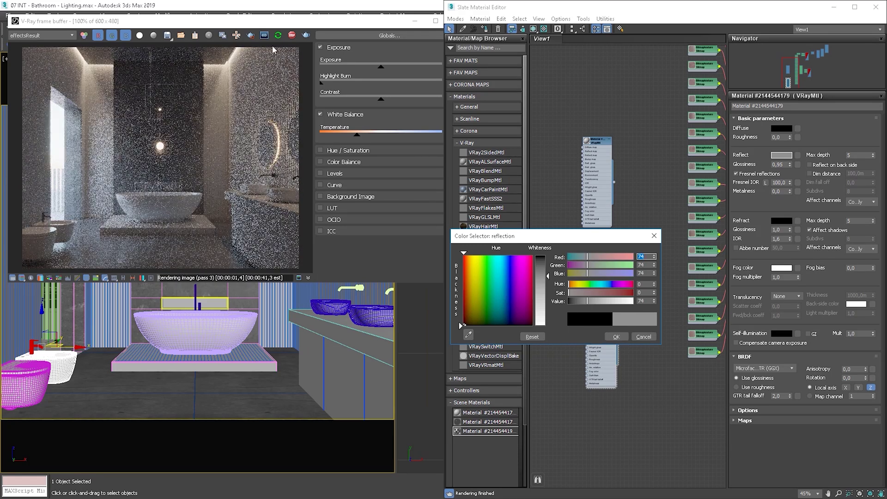
pyautogui.click(250, 35)
pyautogui.moveTo(257, 167); pyautogui.dragTo(292, 188)
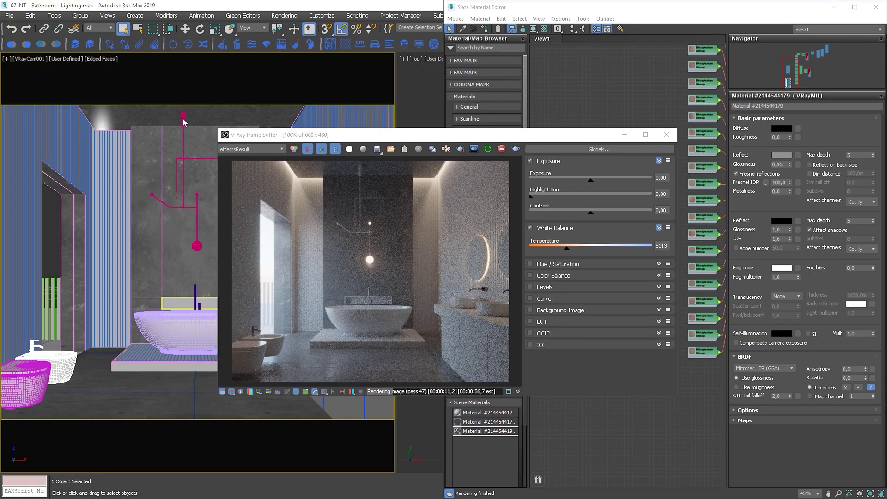
# - Bring the pendant lamp's Multi/Sub-Object material into the node view and connect the black metal material in place of its body material
pyautogui.moveTo(288, 135); pyautogui.dragTo(83, 48)
pyautogui.moveTo(489, 416); pyautogui.dragTo(640, 419)
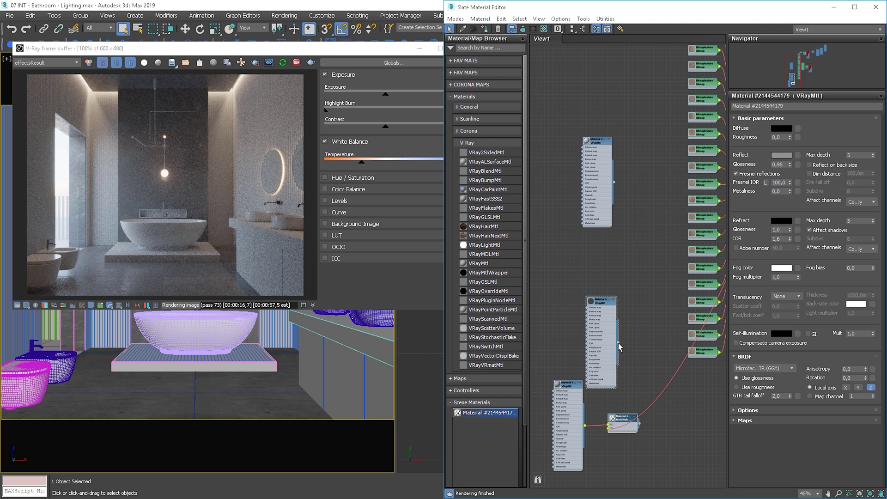
pyautogui.moveTo(618, 343); pyautogui.dragTo(618, 423)
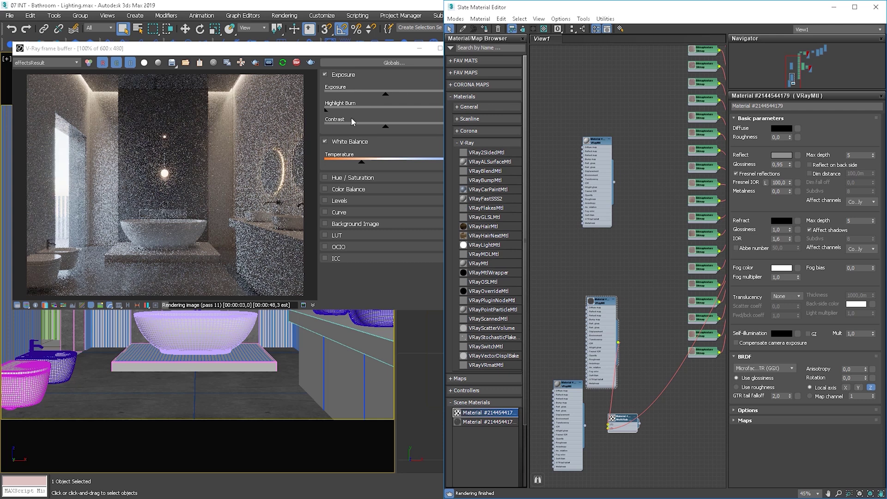
# - Select only the rim element of the smaller-looking, farther round wall mirror and assign the black metal VRayMtl to it
pyautogui.moveTo(341, 50); pyautogui.dragTo(353, 251)
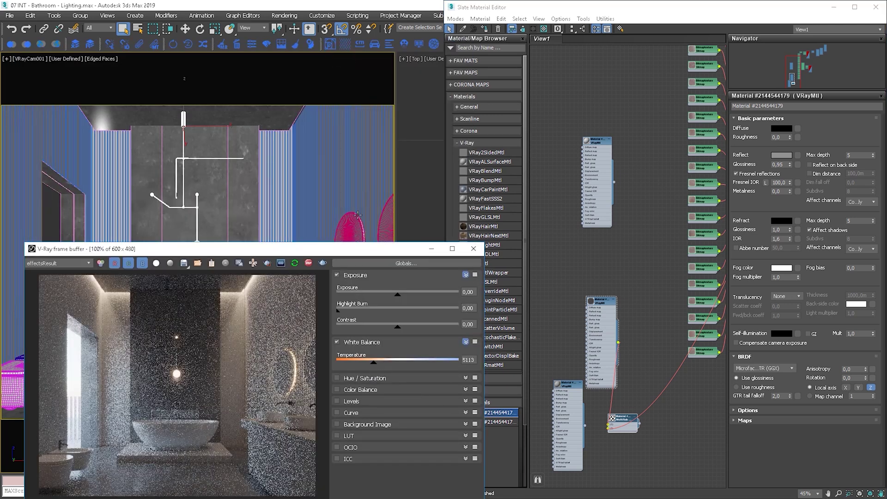
pyautogui.click(353, 226)
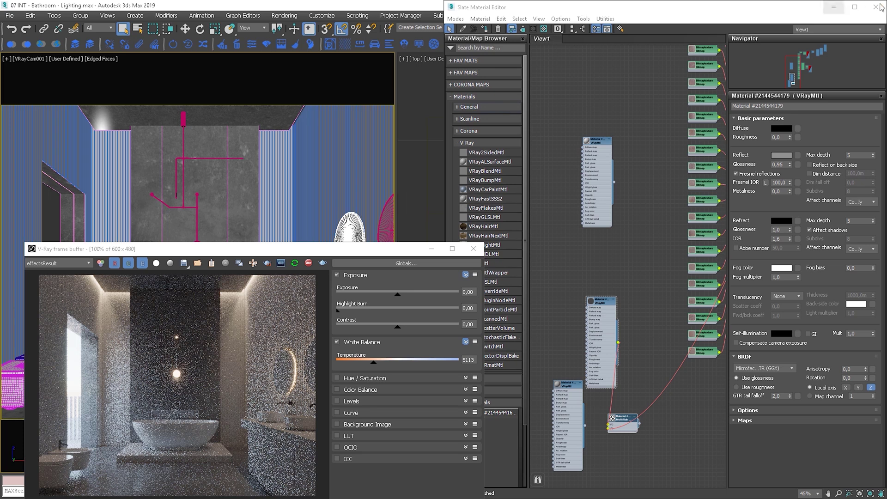
pyautogui.moveTo(741, 14); pyautogui.dragTo(471, 65)
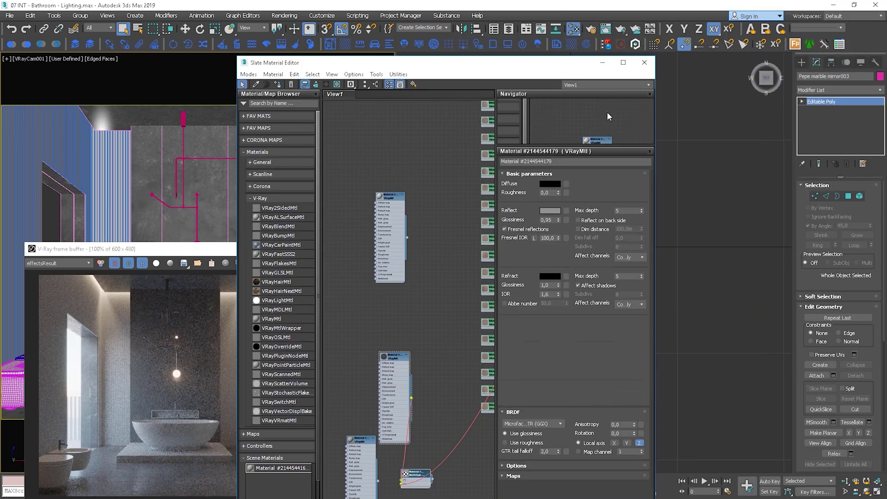
pyautogui.click(860, 195)
pyautogui.moveTo(511, 65); pyautogui.dragTo(754, 15)
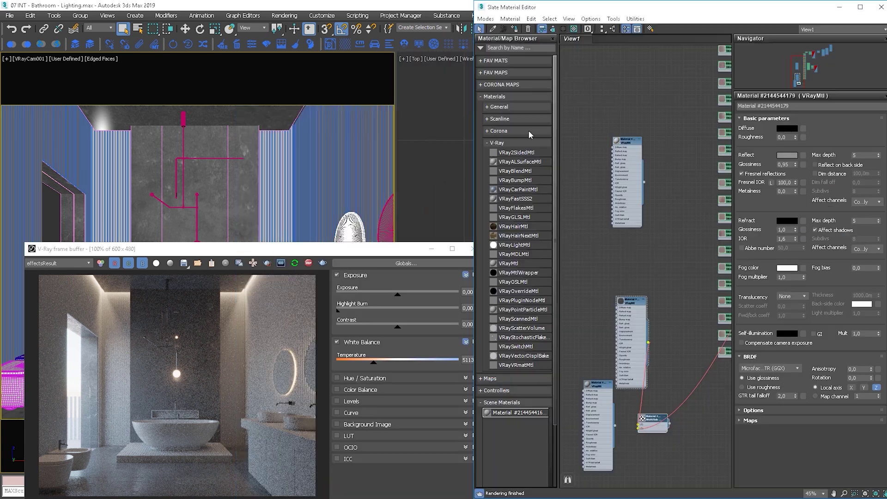
pyautogui.click(361, 217)
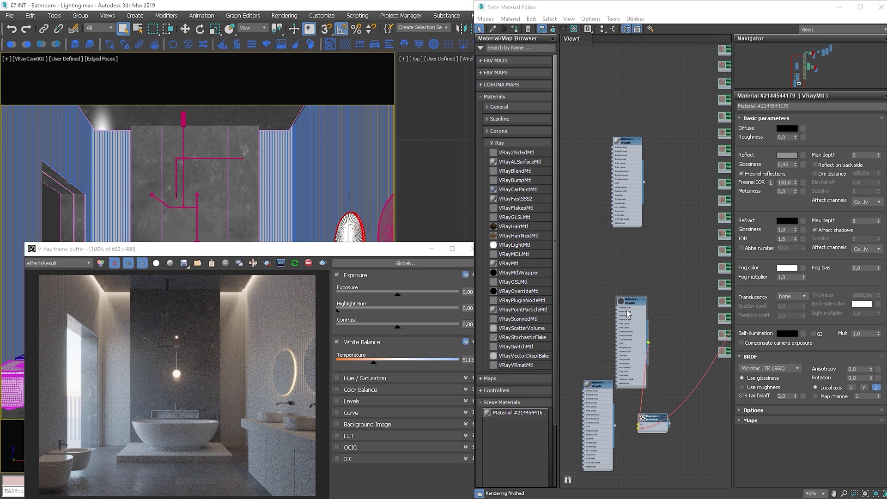
pyautogui.moveTo(629, 314); pyautogui.dragTo(616, 301)
pyautogui.click(514, 29)
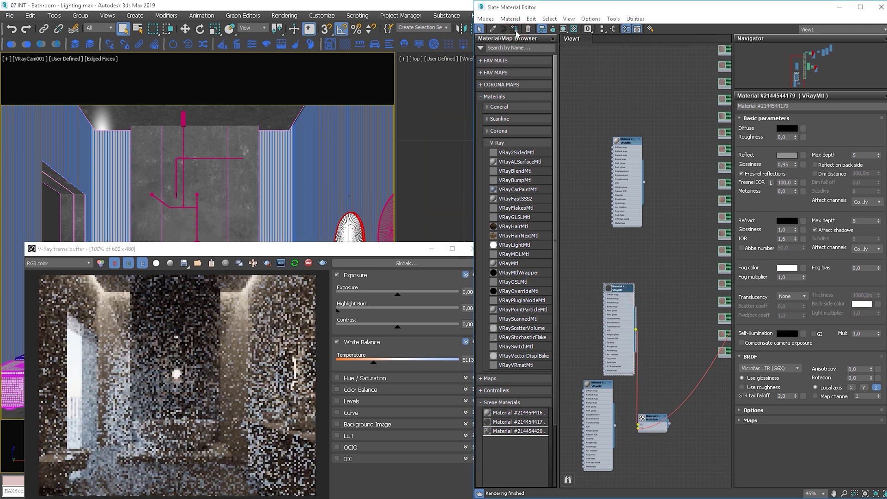
# - Assign the black metal VRayMtl to the nearer round mirror's rim element and check both mirror frames in a region render
pyautogui.click(382, 214)
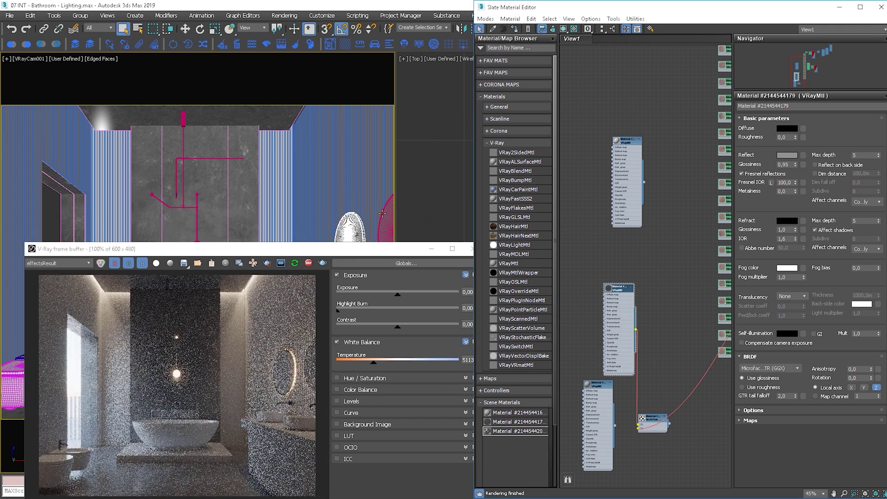
pyautogui.click(383, 215)
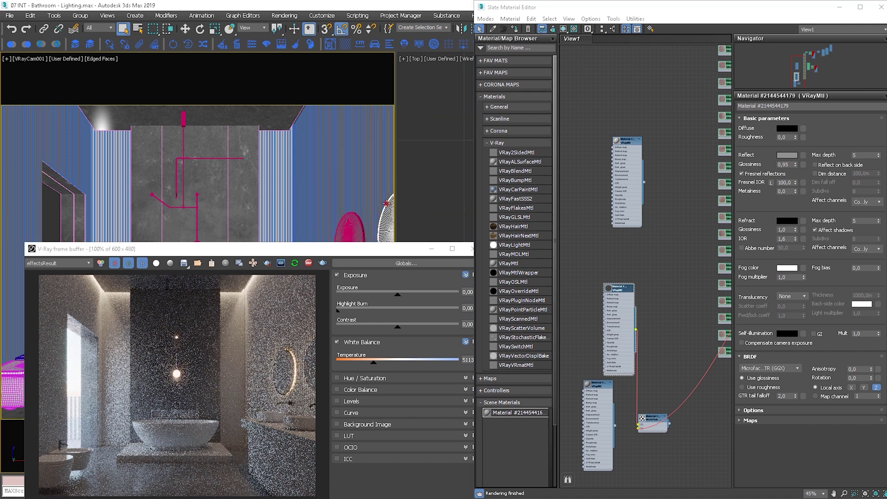
pyautogui.moveTo(619, 287); pyautogui.dragTo(610, 275)
pyautogui.click(515, 29)
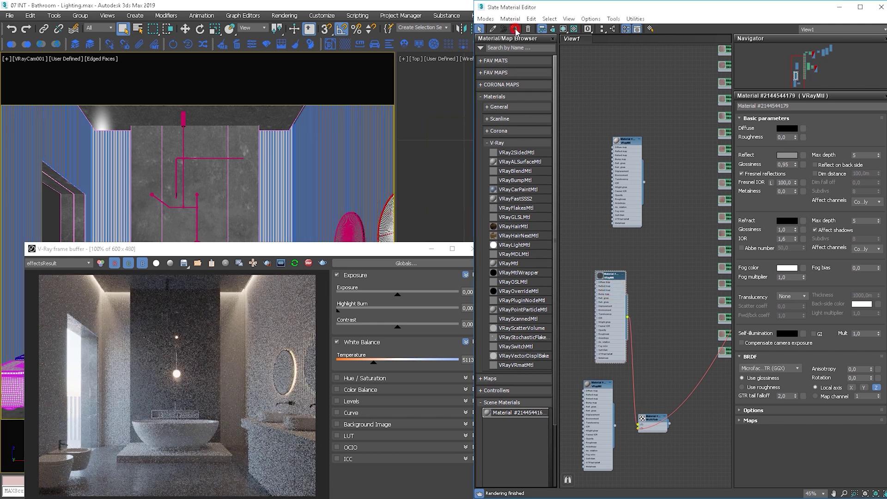
pyautogui.moveTo(321, 249); pyautogui.dragTo(327, 107)
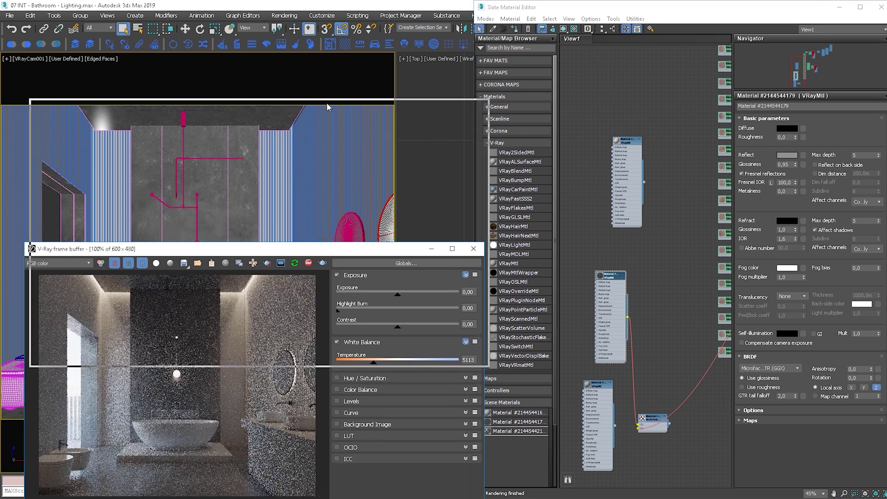
pyautogui.click(258, 101)
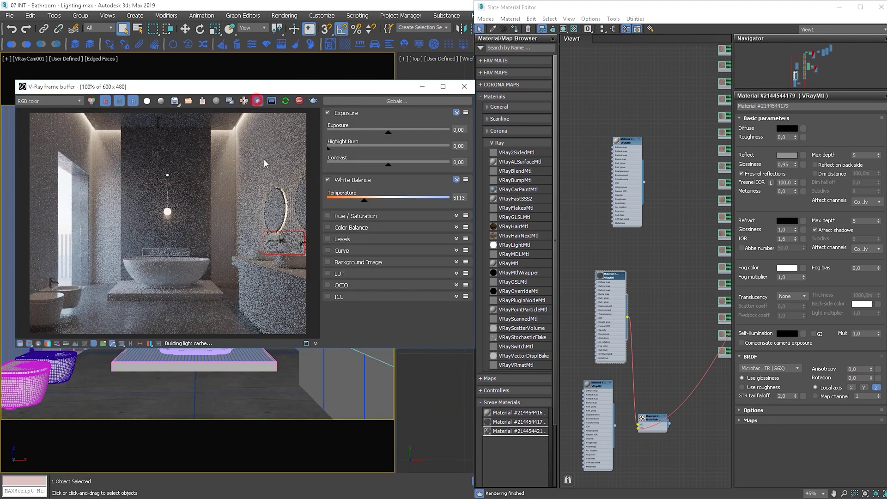
pyautogui.moveTo(252, 167)
pyautogui.mouseDown()
pyautogui.moveTo(310, 226)
pyautogui.moveTo(306, 245)
pyautogui.mouseUp()
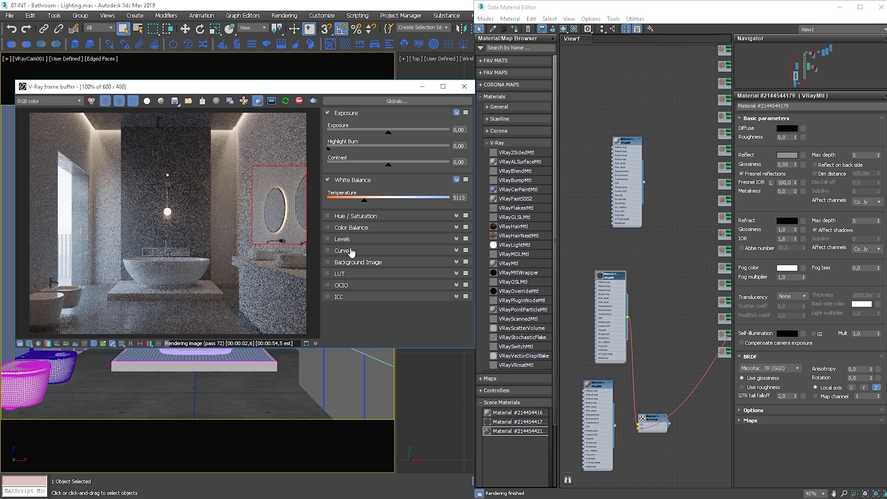
pyautogui.click(258, 101)
# - Bring the nearer mirror's Multi/Sub-Object material into the node view and assign it to the other mirror as well
pyautogui.moveTo(583, 324); pyautogui.dragTo(664, 281, button='middle')
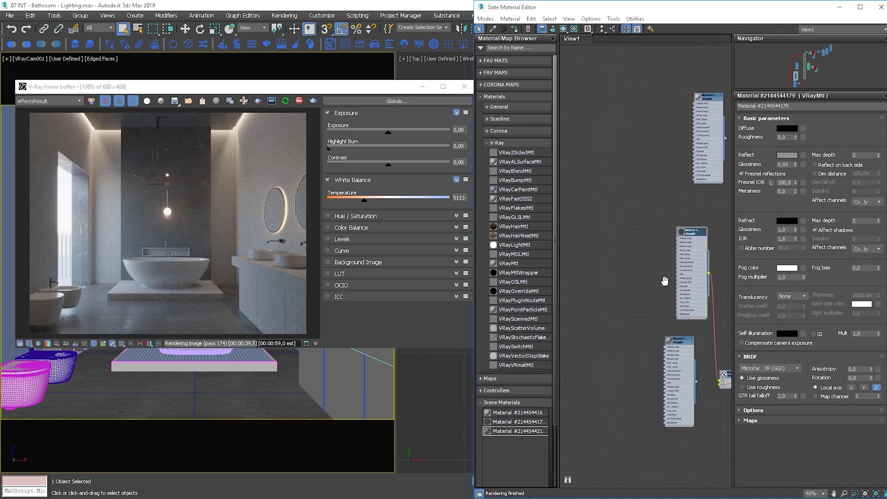
pyautogui.moveTo(366, 90); pyautogui.dragTo(173, 67)
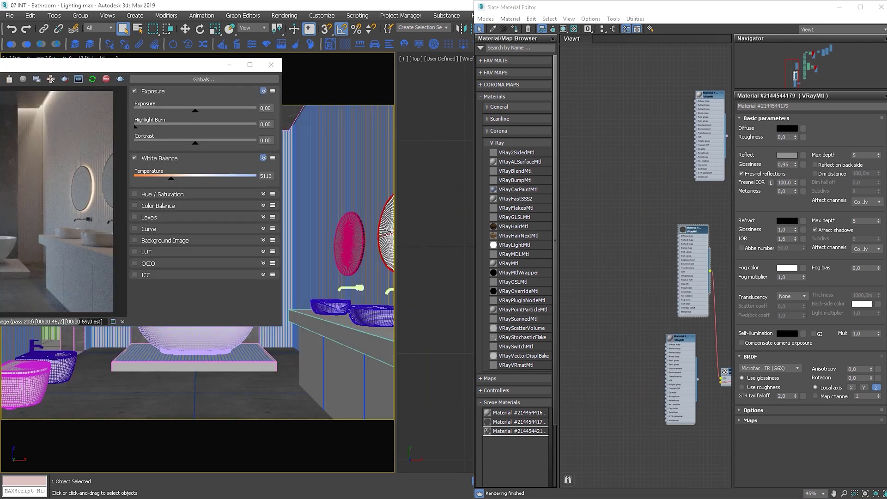
pyautogui.keyDown('ctrl'); pyautogui.click(350, 239); pyautogui.keyUp('ctrl')
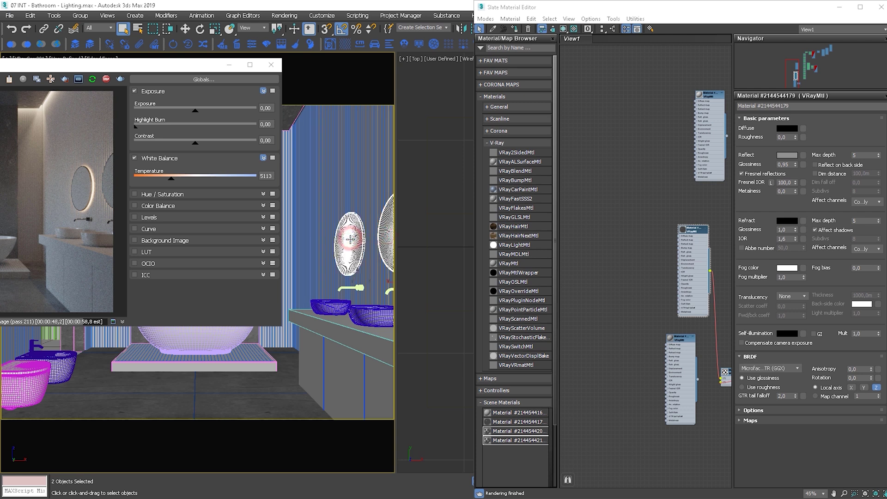
pyautogui.click(384, 226)
pyautogui.moveTo(644, 358); pyautogui.dragTo(679, 329, button='middle')
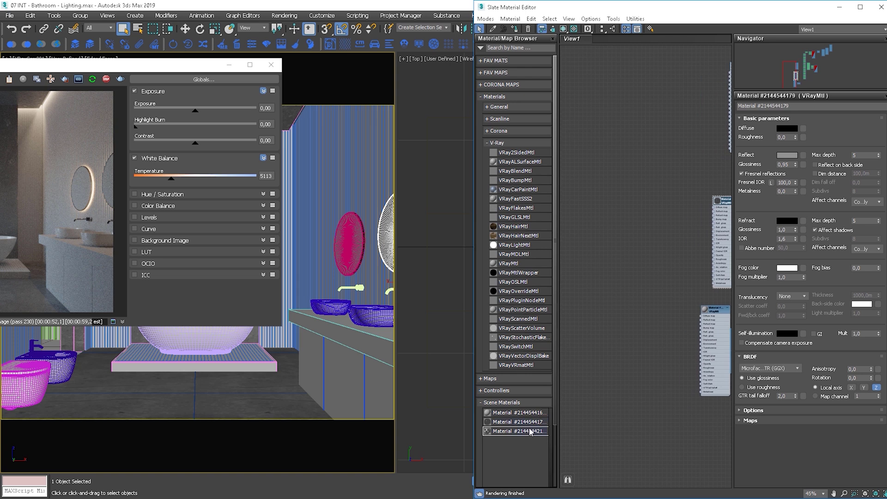
pyautogui.moveTo(531, 432); pyautogui.dragTo(355, 244)
pyautogui.press('Return')
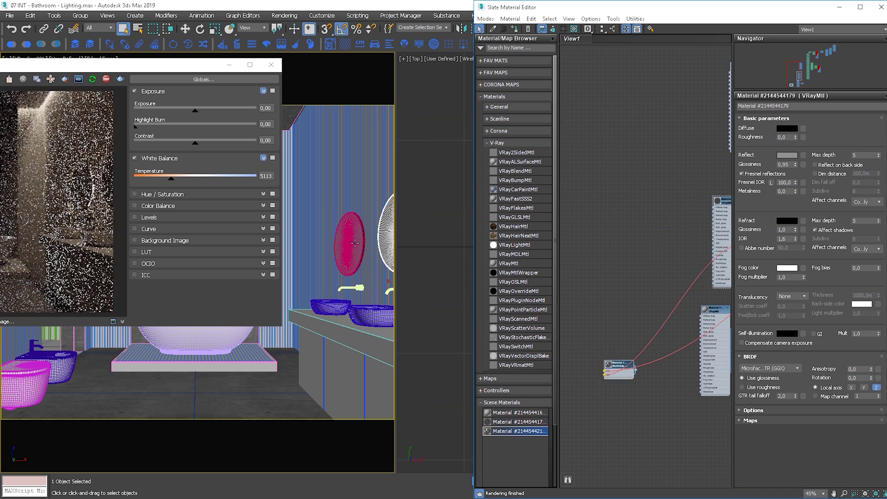
pyautogui.keyDown('ctrl'); pyautogui.click(355, 243); pyautogui.keyUp('ctrl')
# - Create a VRayMtl for the mirror glass and connect it to the second slot of the mirrors' Multi/Sub-Object material
pyautogui.scroll(2, 625, 359)
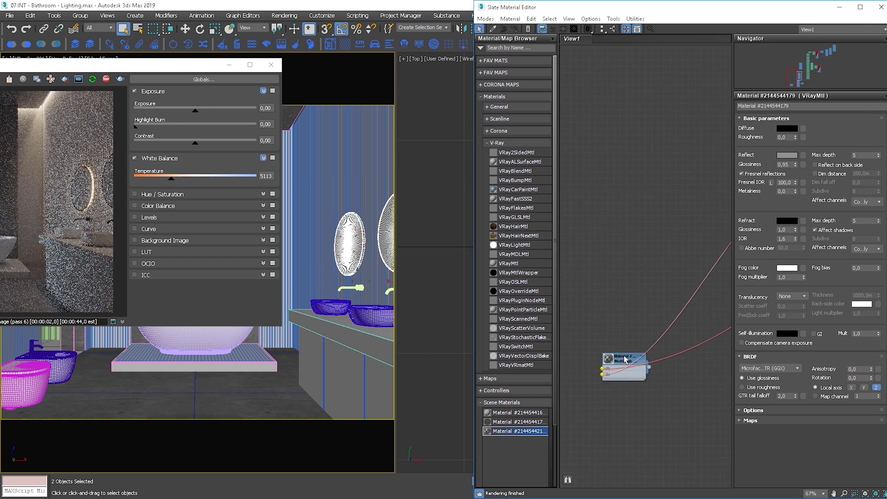
pyautogui.scroll(-3, 607, 352)
pyautogui.moveTo(685, 250); pyautogui.dragTo(556, 252)
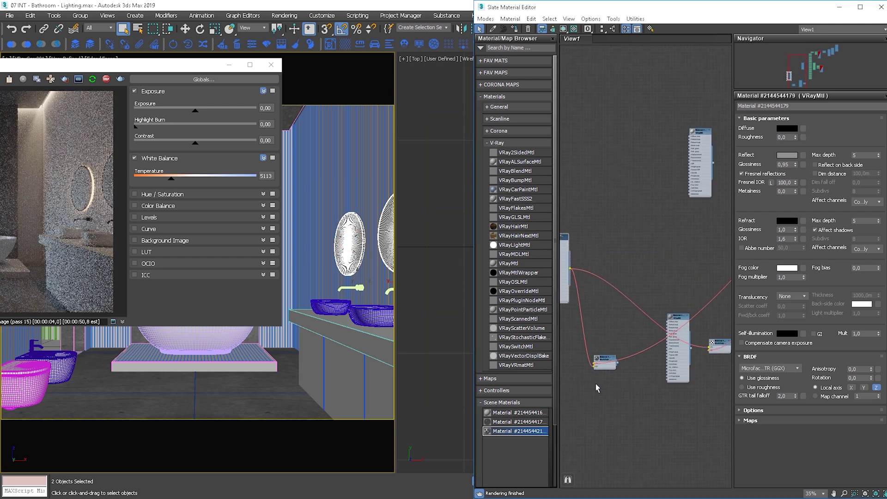
pyautogui.scroll(2, 595, 389)
pyautogui.moveTo(591, 394); pyautogui.dragTo(683, 359, button='middle')
pyautogui.moveTo(519, 263); pyautogui.dragTo(628, 329)
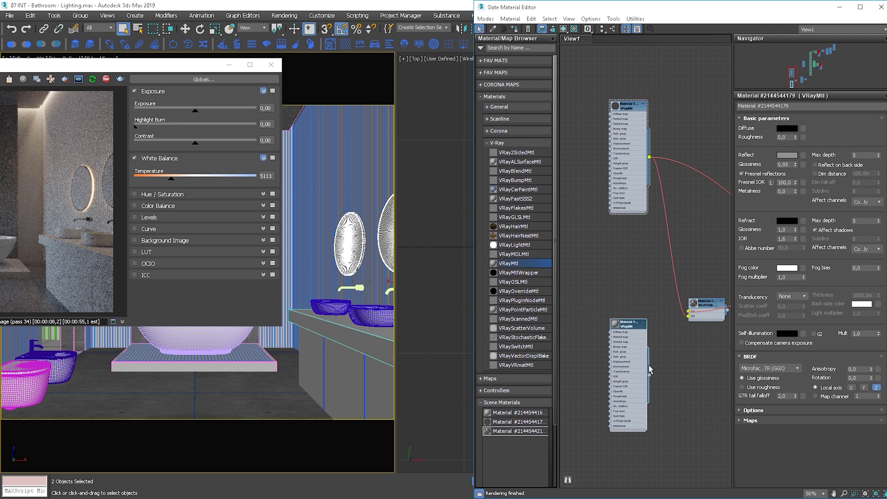
pyautogui.moveTo(649, 375); pyautogui.dragTo(688, 311)
pyautogui.moveTo(620, 330); pyautogui.dragTo(621, 300)
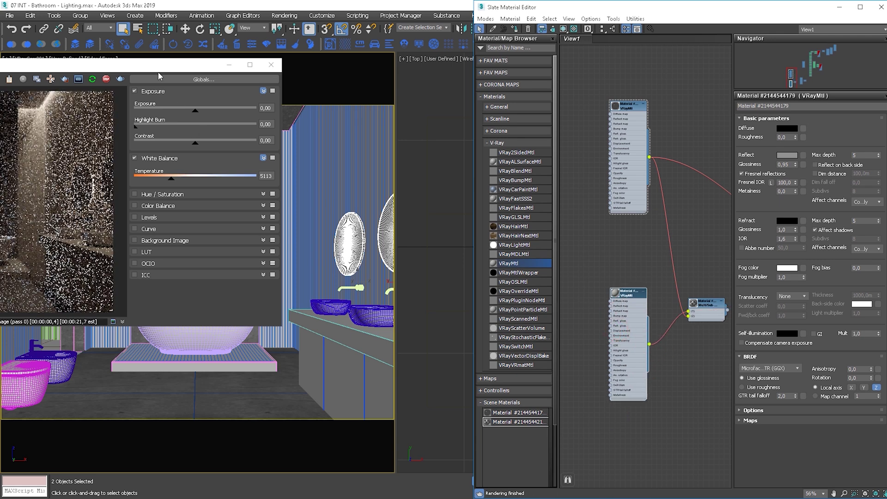
# - Set the mirror glass material's diffuse colour to black
pyautogui.moveTo(155, 66); pyautogui.dragTo(456, 54)
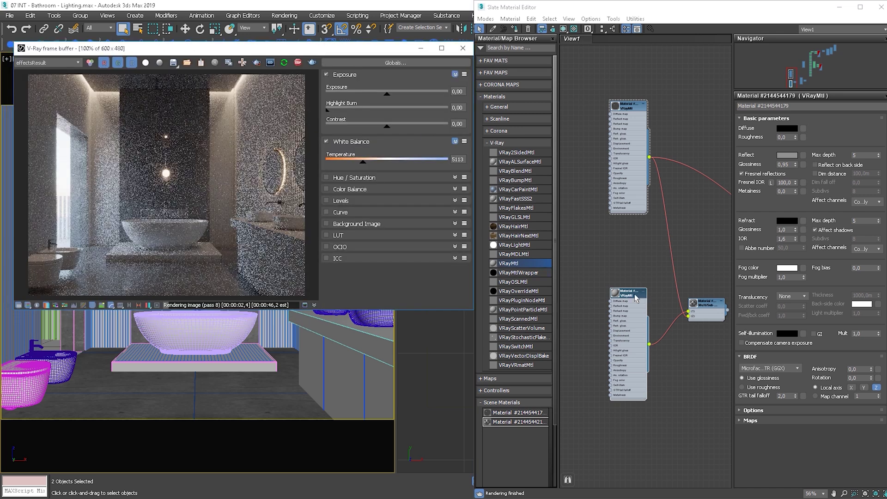
pyautogui.doubleClick(637, 298)
pyautogui.click(791, 128)
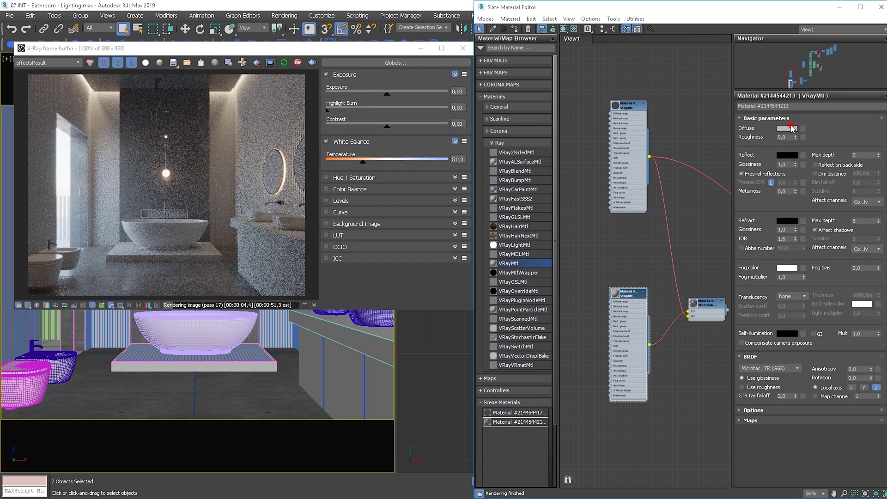
pyautogui.click(570, 301)
pyautogui.click(618, 337)
# - Disable Fresnel reflections on the mirror glass material and set its reflection colour to white, value 255
pyautogui.click(742, 174)
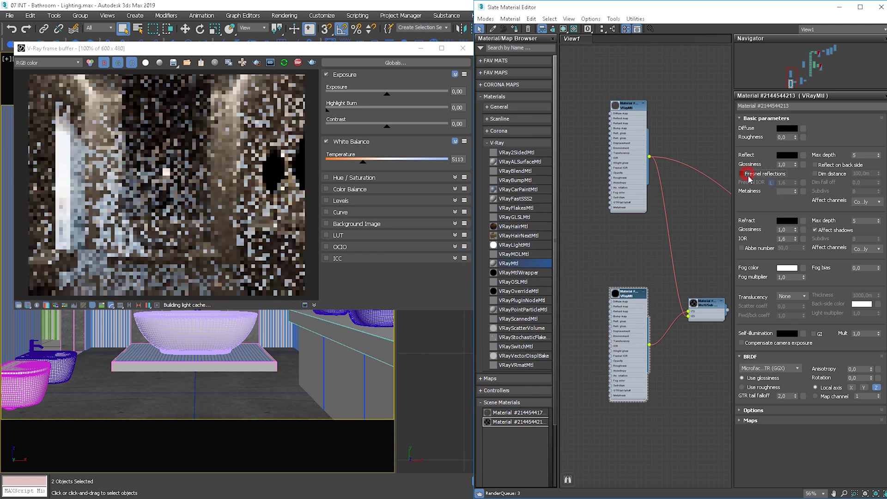
pyautogui.click(787, 155)
pyautogui.moveTo(548, 255); pyautogui.dragTo(547, 325)
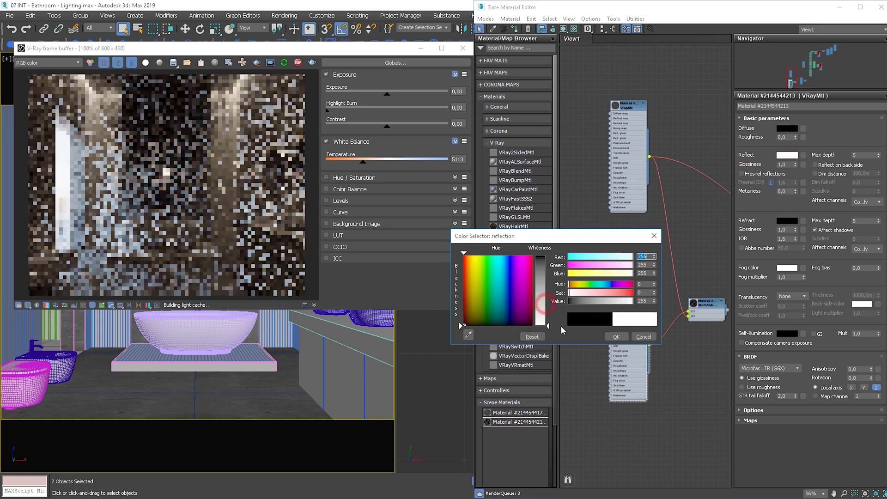
pyautogui.click(616, 336)
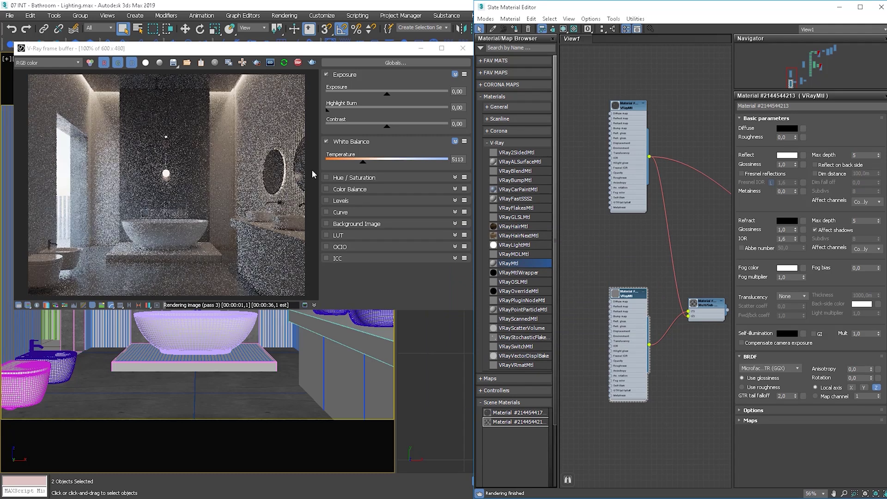
# - Render only the mirror region and connect the SmudgesLarge001_OVERLAY_VAR1_6K.jpg bitmap to the mirror glass material's reflection glossiness
pyautogui.click(257, 63)
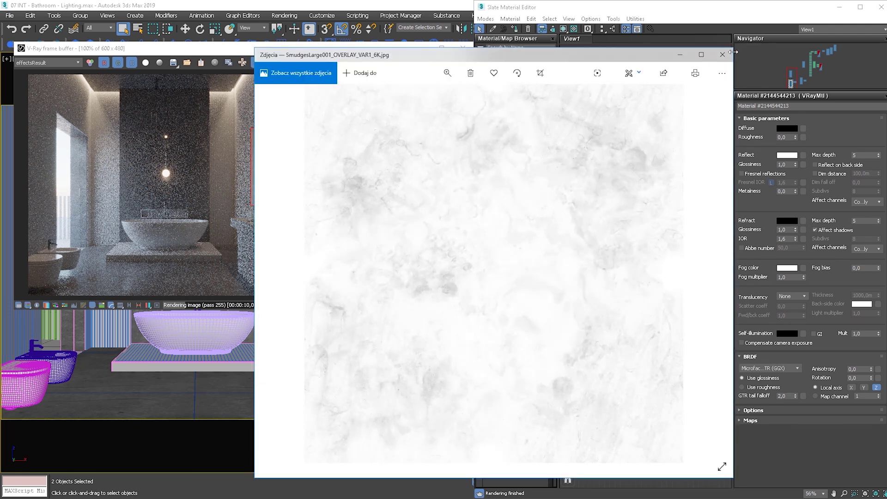
pyautogui.click(722, 55)
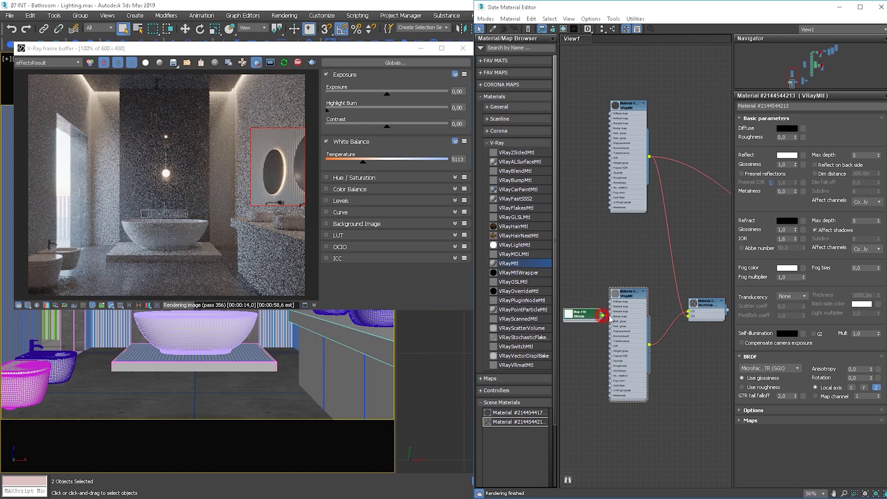
pyautogui.moveTo(610, 323); pyautogui.dragTo(584, 324)
# - Inspect the smudges in a close-up render of the mirrors and set the reflection glossiness map's amount to 10
pyautogui.rightClick(282, 157)
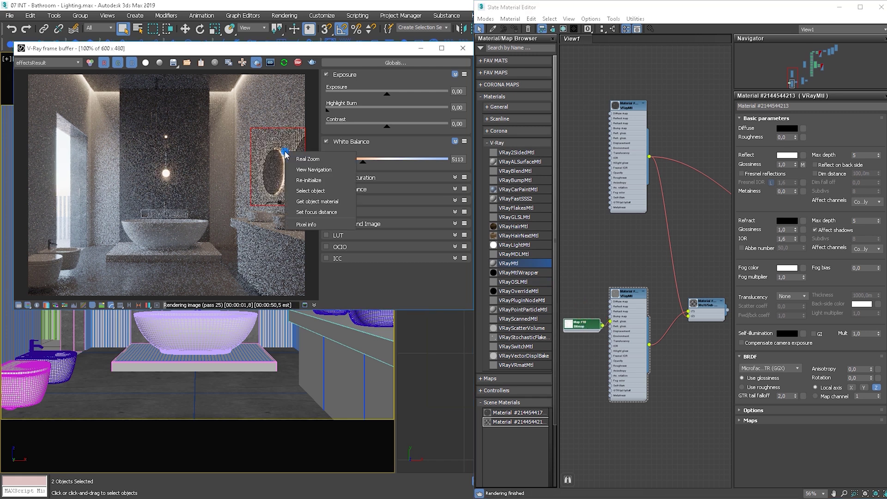
pyautogui.click(296, 159)
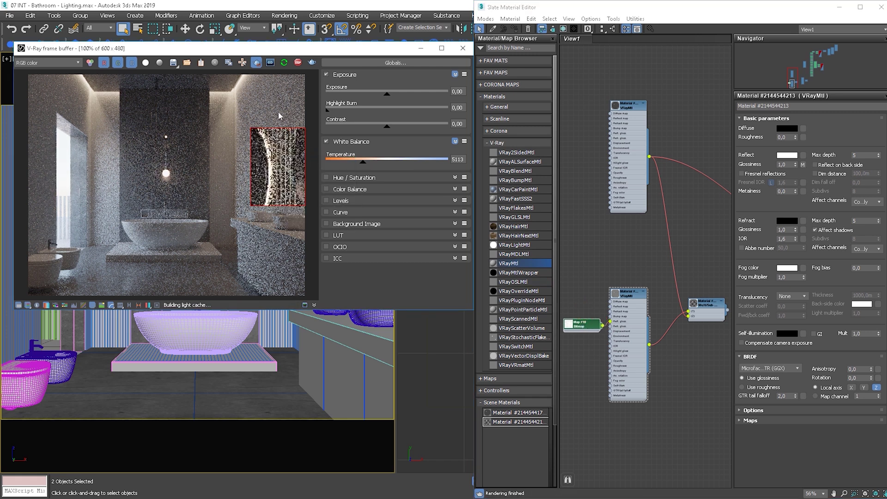
pyautogui.scroll(6, 243, 153)
pyautogui.moveTo(248, 171); pyautogui.dragTo(153, 190, button='middle')
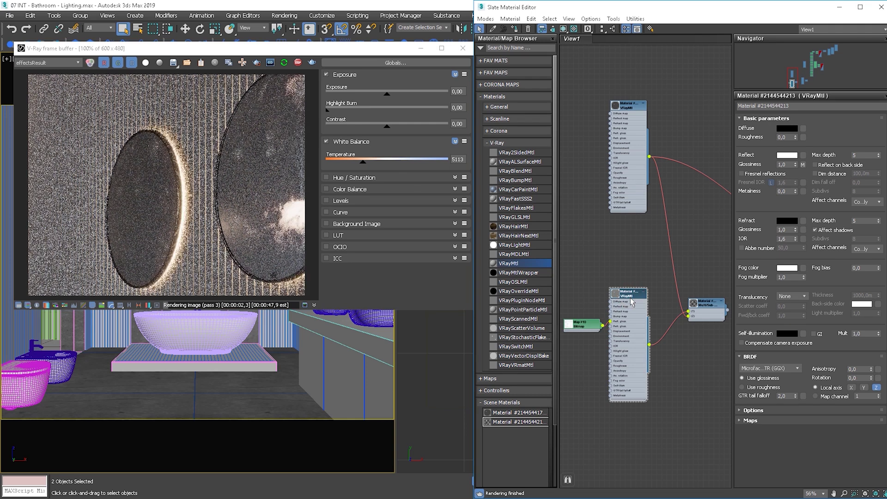
pyautogui.click(750, 420)
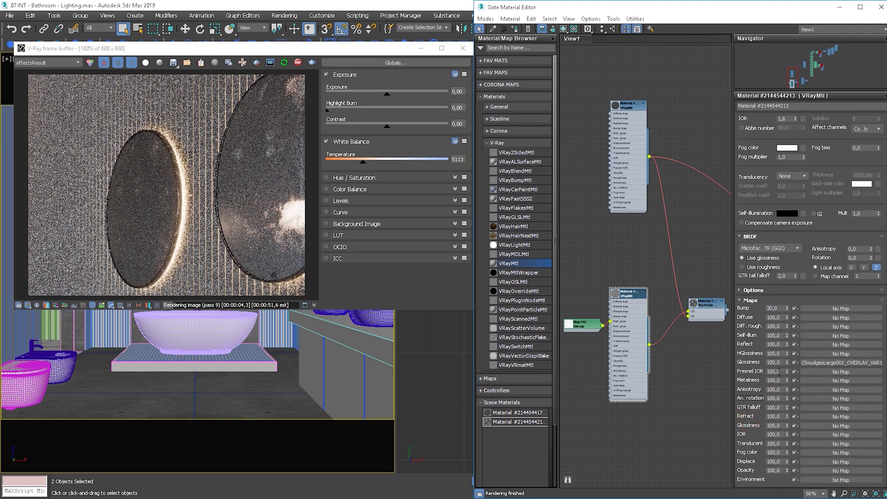
pyautogui.click(781, 362)
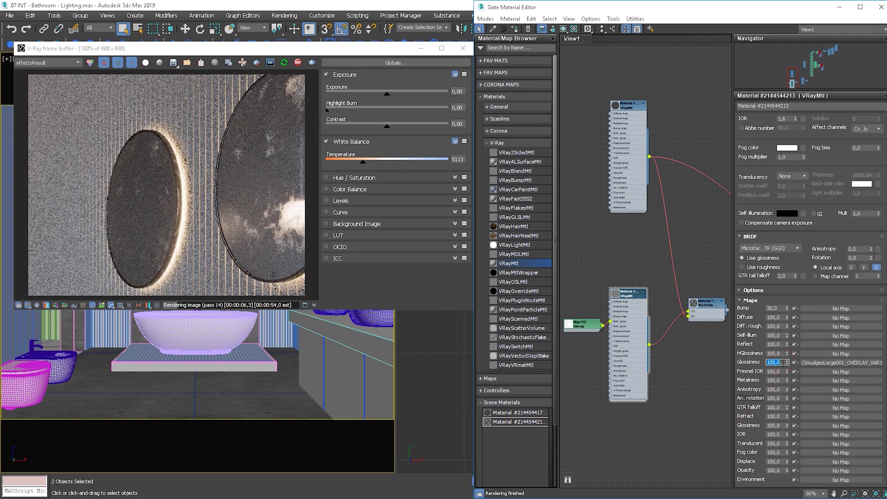
pyautogui.write('10')
pyautogui.press('Return')
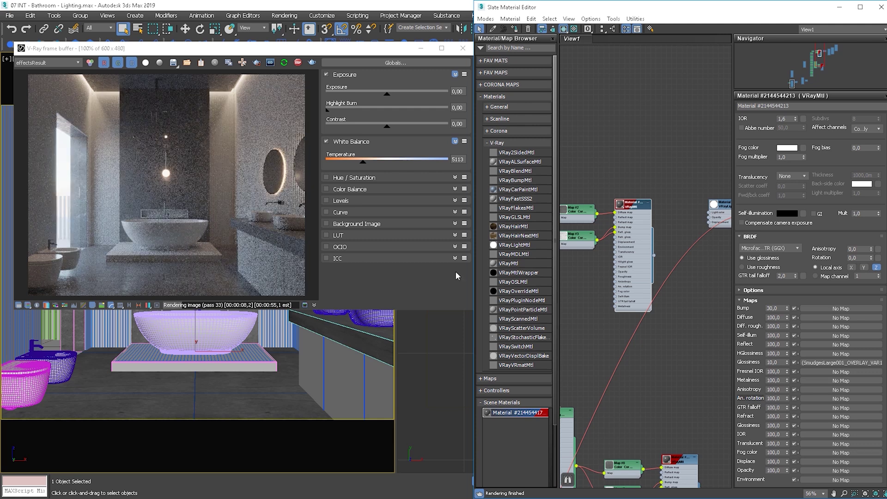
pyautogui.moveTo(642, 363); pyautogui.dragTo(749, 314, button='middle')
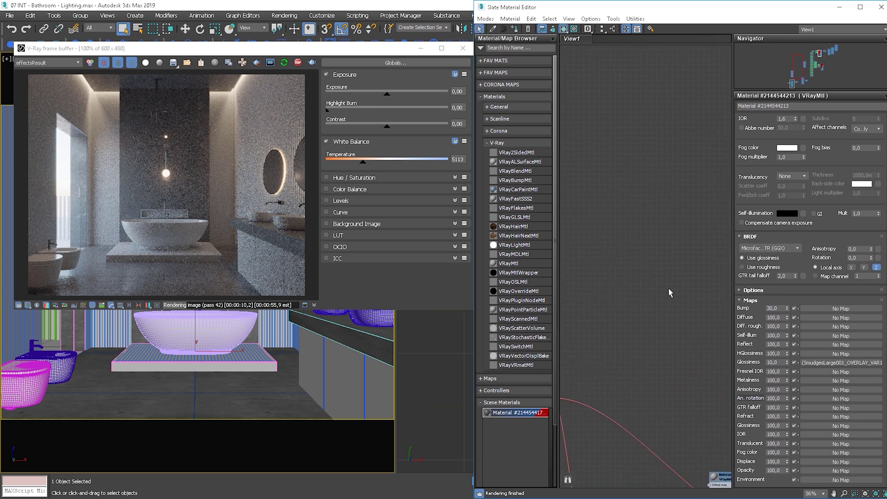
# - Create a new VRayMtl in an empty area of the graph and connect a MultiTexture map to its diffuse
pyautogui.moveTo(573, 153); pyautogui.dragTo(614, 265, button='middle')
pyautogui.moveTo(587, 139); pyautogui.dragTo(617, 277, button='middle')
pyautogui.moveTo(672, 226); pyautogui.dragTo(656, 209)
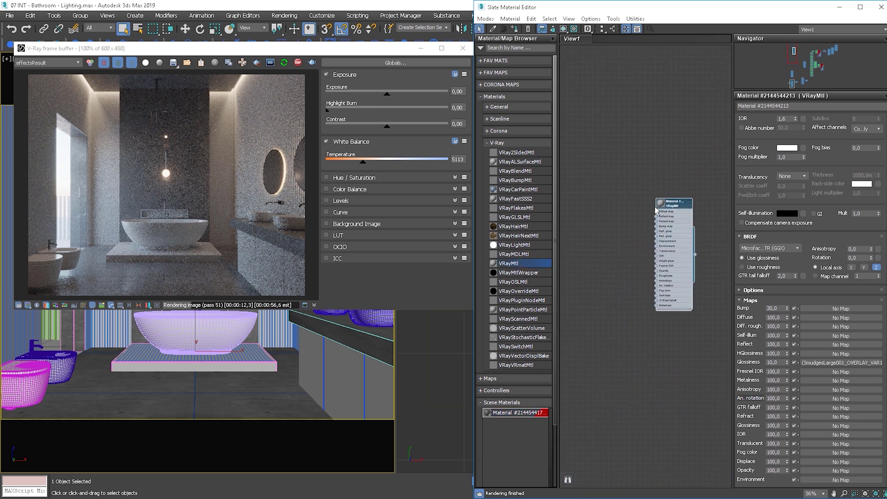
pyautogui.rightClick(591, 210)
pyautogui.moveTo(605, 222)
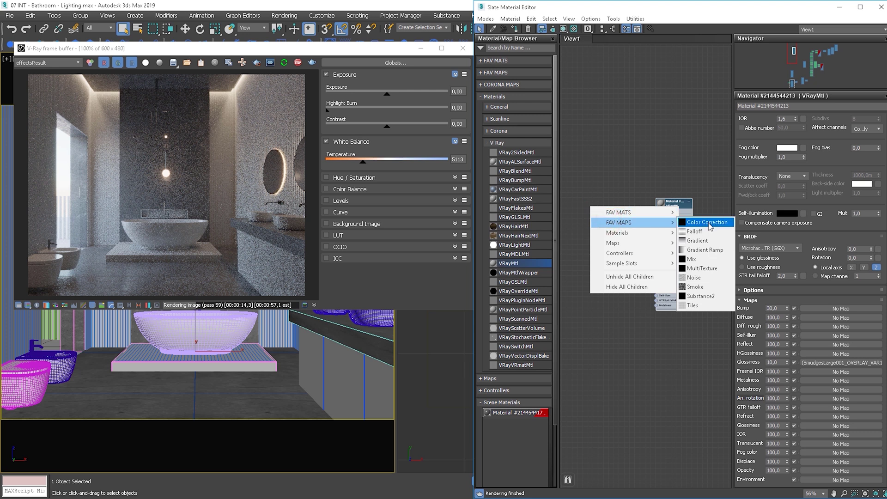
pyautogui.click(699, 268)
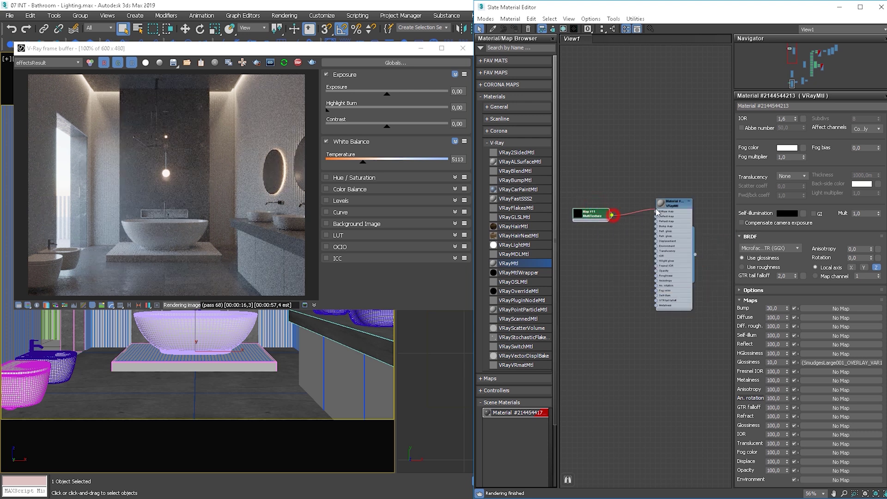
pyautogui.doubleClick(597, 222)
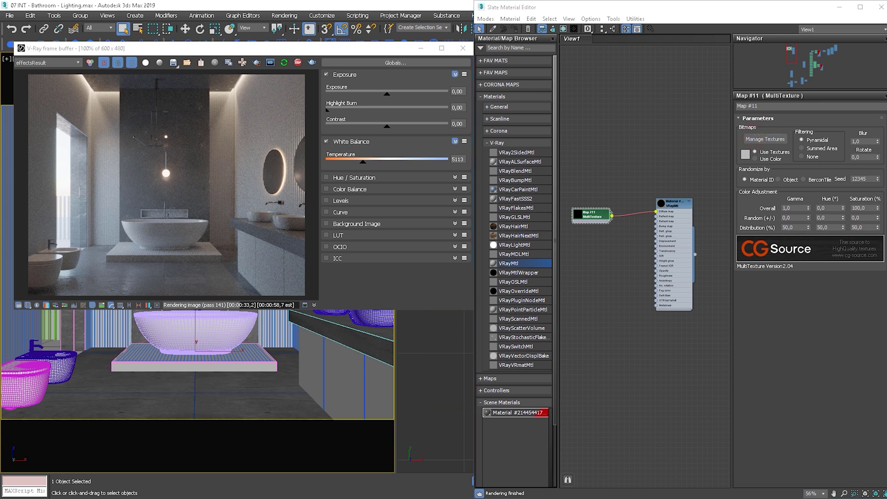
# - Load oak floorboard textures 01 to 19 and the first two colour-matched ones from the FLOOR_BOARDS 0108-01 folder into the MultiTexture map
pyautogui.click(765, 139)
pyautogui.click(471, 177)
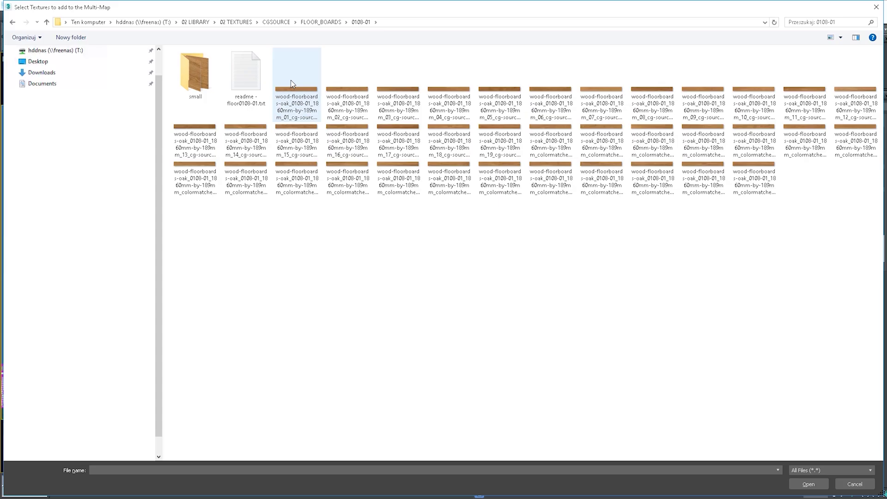
pyautogui.click(290, 79)
pyautogui.keyDown('shift'); pyautogui.click(608, 141); pyautogui.keyUp('shift')
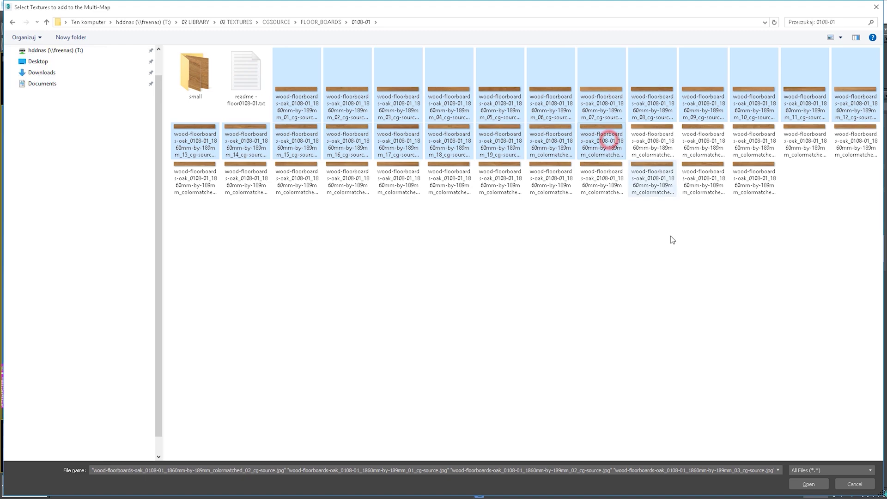
pyautogui.click(807, 485)
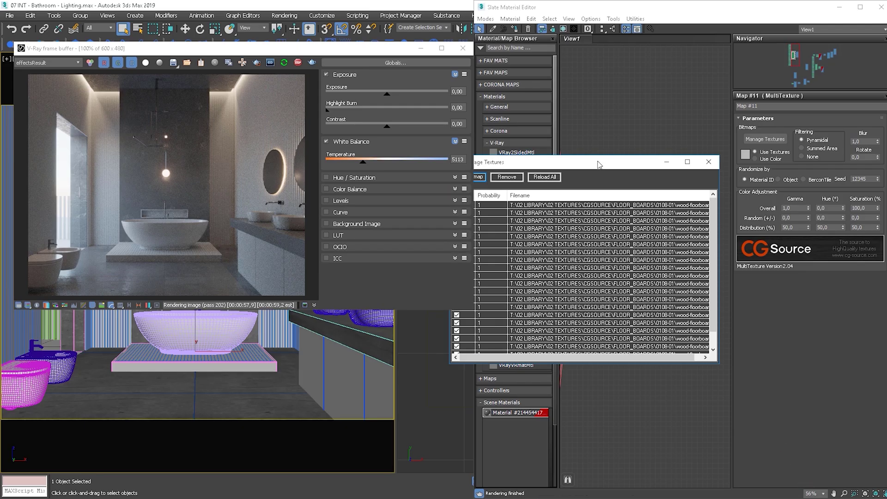
pyautogui.click(704, 164)
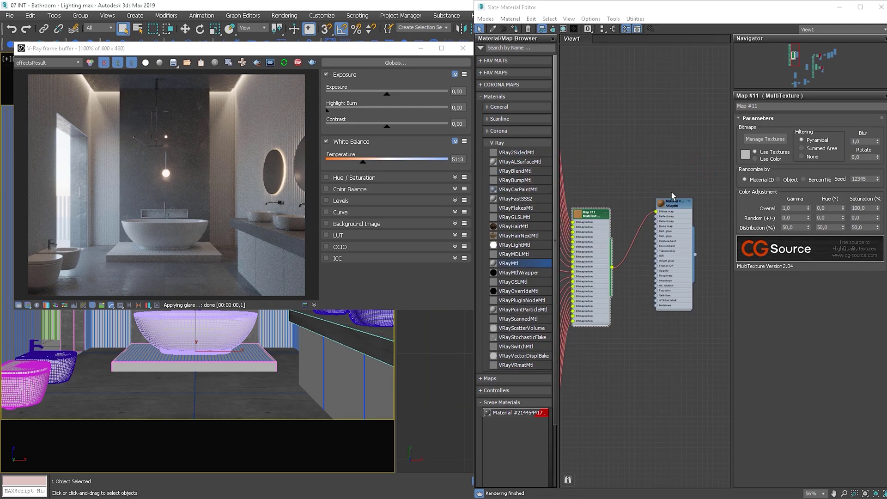
# - Assign the wood material to the slatted walls and start an interactive render of the bathroom
pyautogui.moveTo(677, 230); pyautogui.dragTo(683, 256, button='middle')
pyautogui.moveTo(602, 271); pyautogui.dragTo(593, 198)
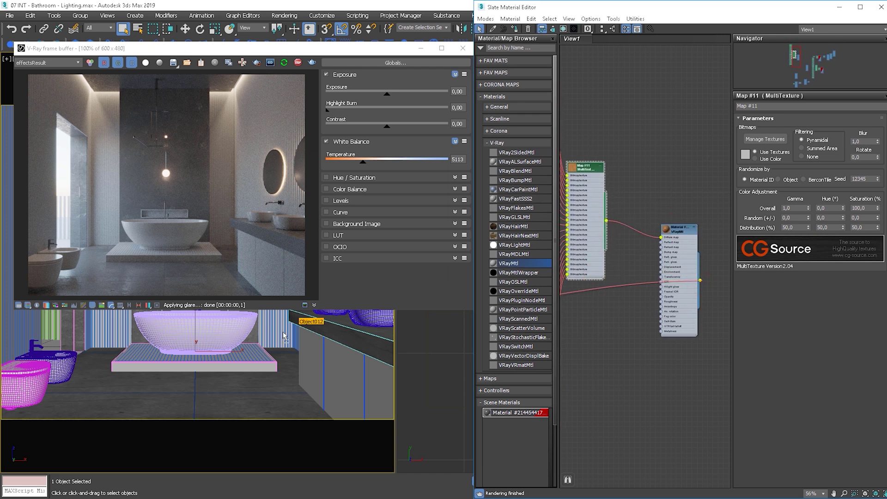
pyautogui.hotkey('shift', 'q')
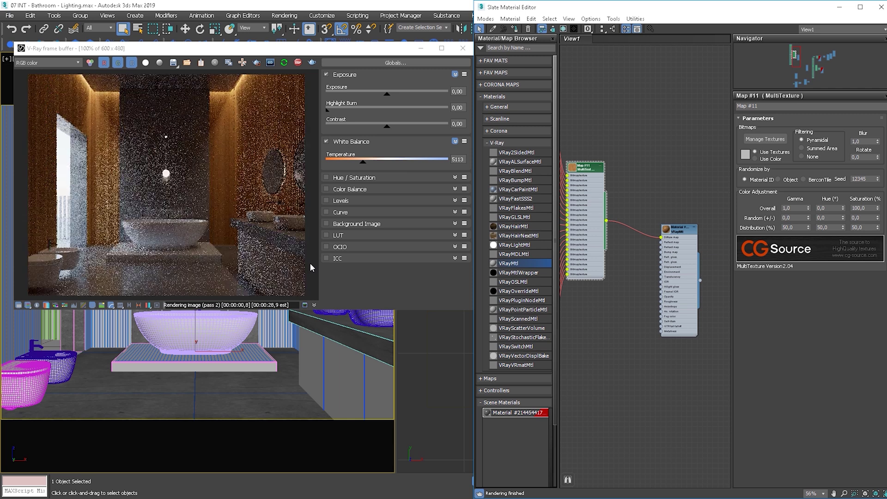
# - Set the MultiTexture's random gamma variation to 0,1 and limit the render to the wood wall region above the mirrors
pyautogui.moveTo(674, 225); pyautogui.dragTo(679, 251, button='middle')
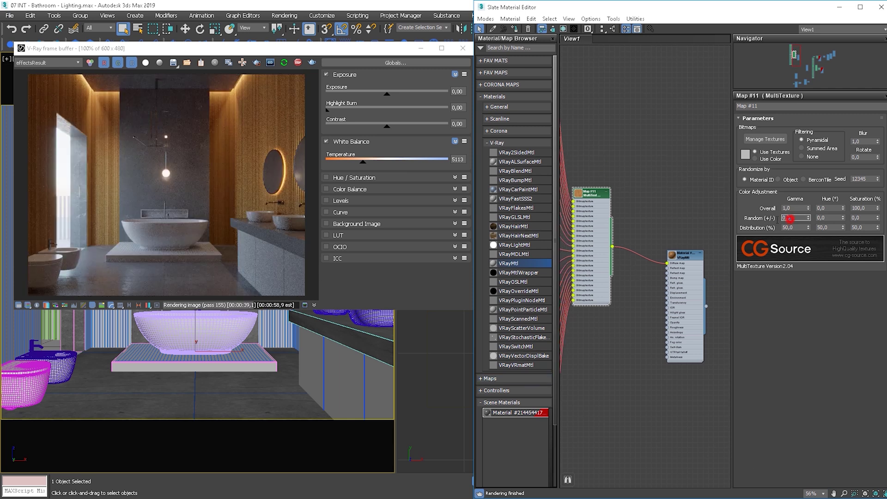
pyautogui.press('Return')
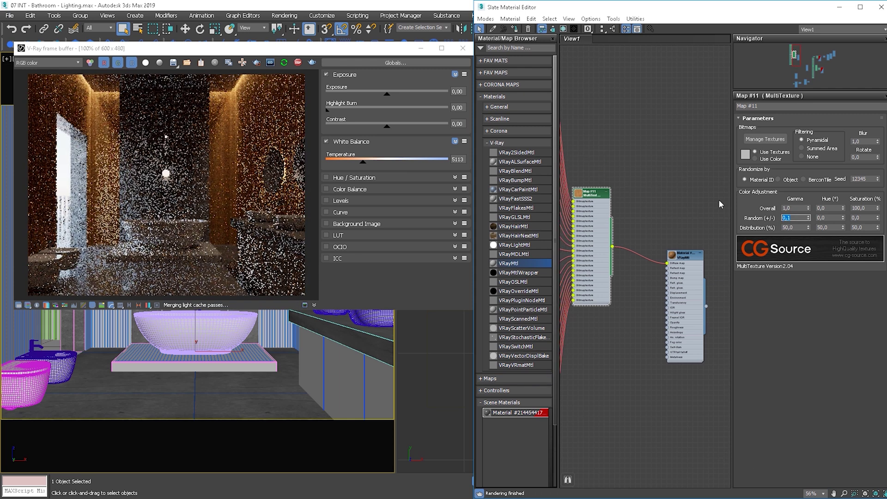
pyautogui.click(256, 63)
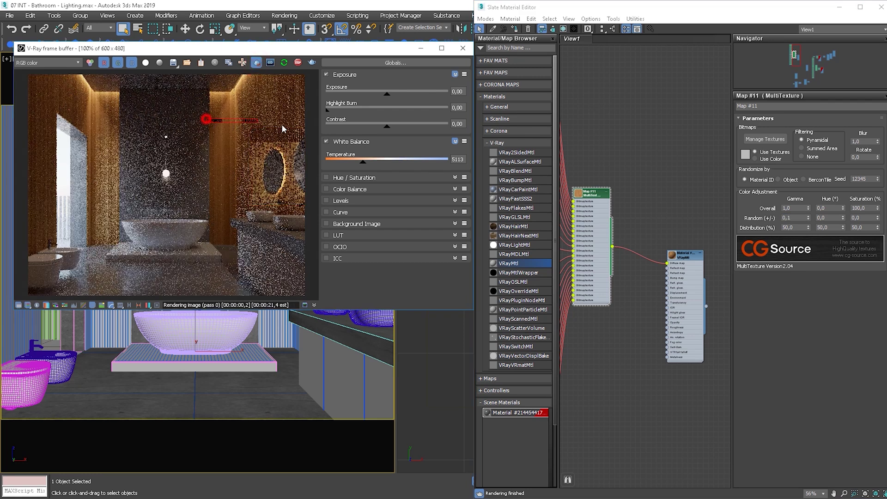
pyautogui.moveTo(206, 119); pyautogui.dragTo(302, 145)
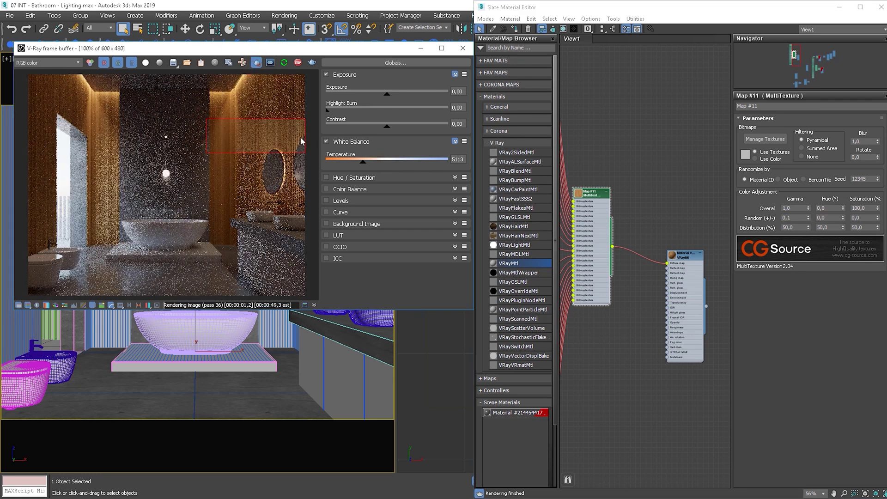
# - Raise the MultiTexture's random gamma variation to 0,2 and return to rendering the full frame
pyautogui.click(794, 218)
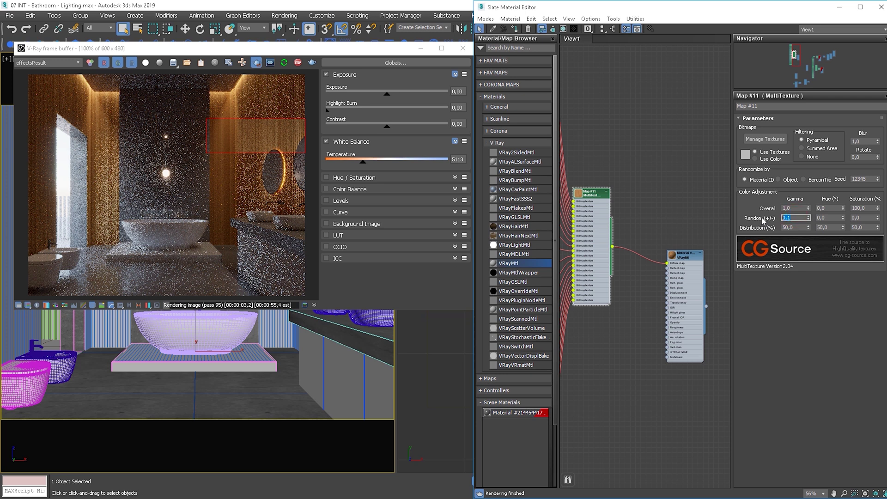
pyautogui.write('0,2')
pyautogui.press('Return')
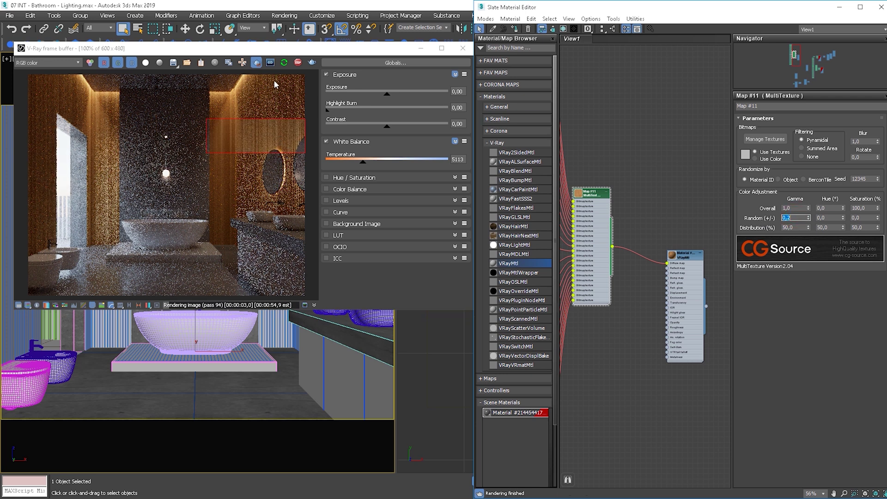
pyautogui.click(257, 63)
# - Insert a Color Correction map between the MultiTexture and the wood material's diffuse and open its parameters
pyautogui.rightClick(641, 203)
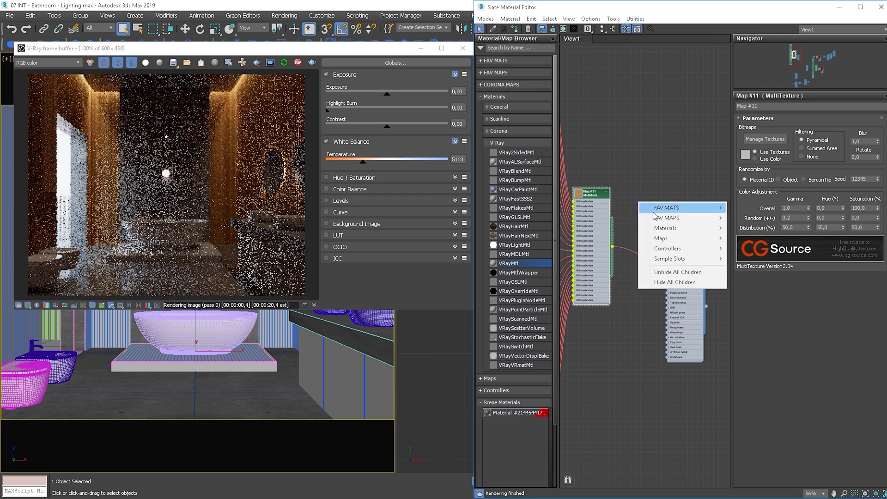
pyautogui.moveTo(713, 213)
pyautogui.click(753, 218)
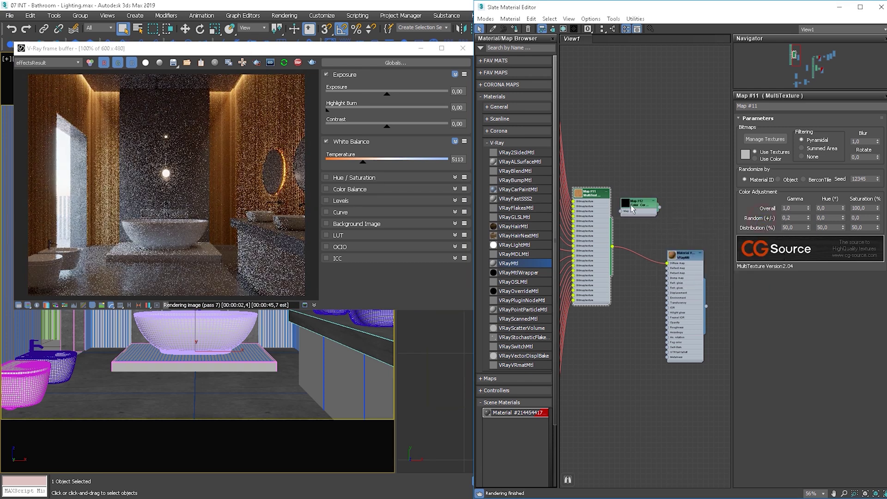
pyautogui.moveTo(640, 204); pyautogui.dragTo(640, 257)
pyautogui.doubleClick(647, 259)
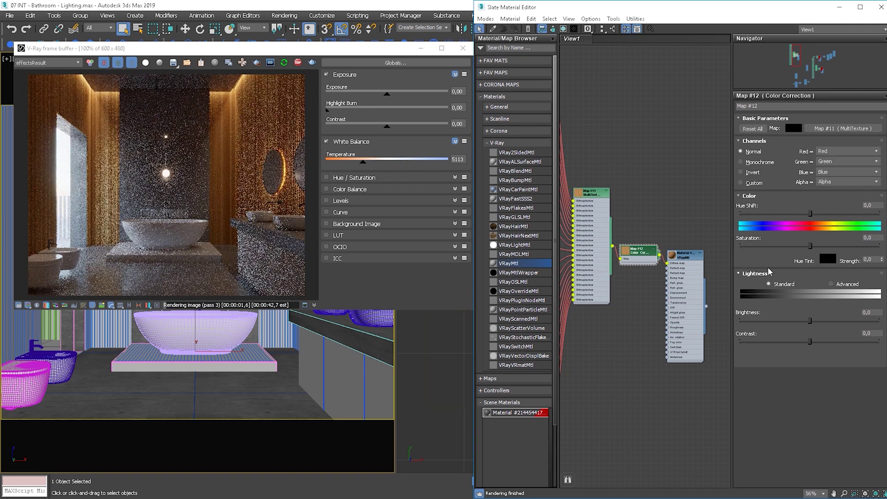
# - Set the wood Color Correction's hue shift to about -6,6 and its saturation to about -19,6
pyautogui.moveTo(805, 246); pyautogui.dragTo(799, 247)
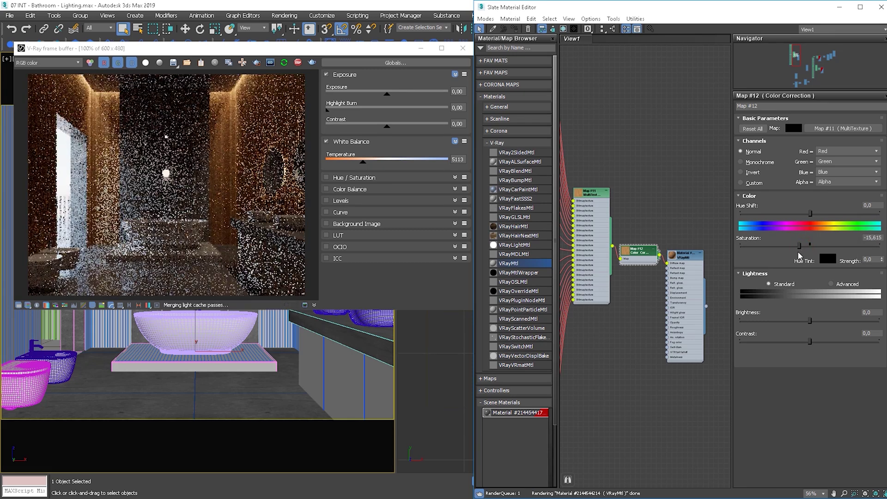
pyautogui.moveTo(807, 215); pyautogui.dragTo(810, 220)
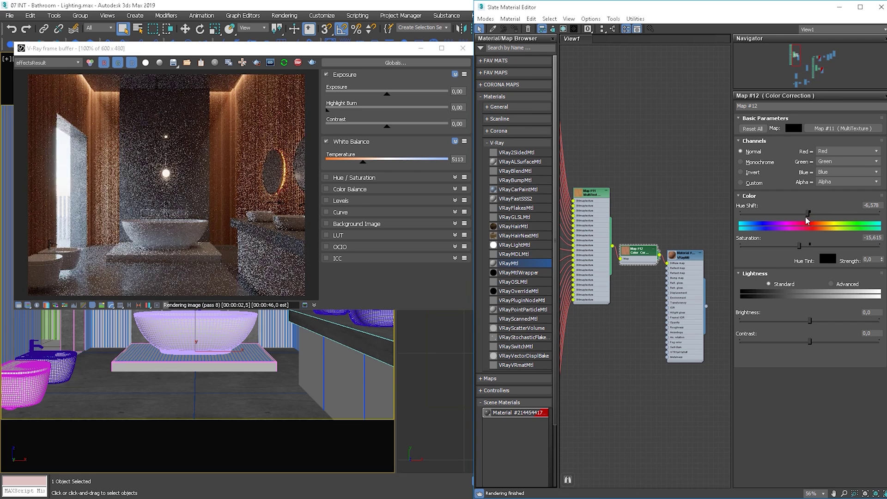
pyautogui.moveTo(799, 257); pyautogui.dragTo(796, 258)
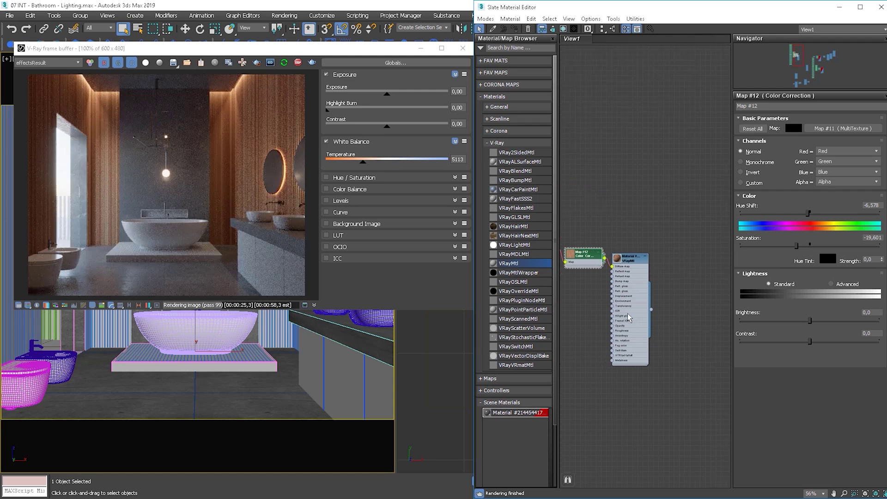
# - Duplicate the wood Color Correction map and set the copy's saturation to -100
pyautogui.moveTo(570, 283); pyautogui.dragTo(627, 267, button='middle')
pyautogui.moveTo(598, 262); pyautogui.dragTo(551, 262)
pyautogui.moveTo(645, 252); pyautogui.dragTo(616, 271)
pyautogui.click(544, 29)
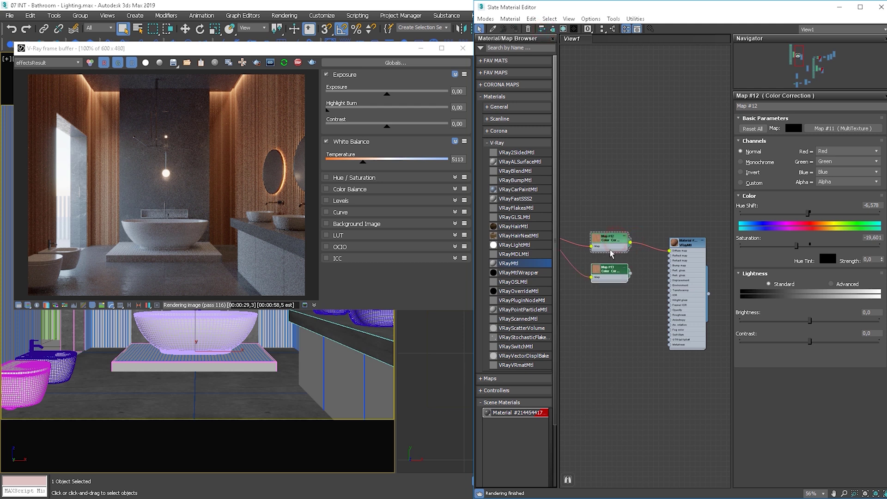
pyautogui.click(611, 276)
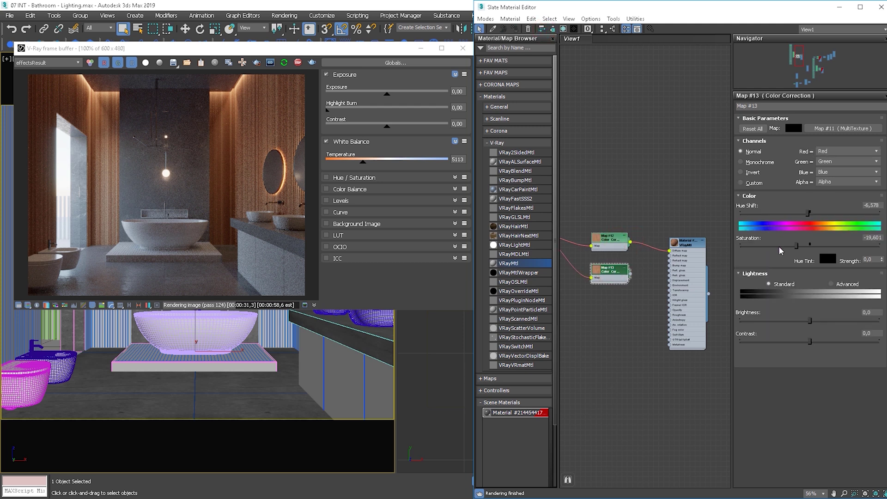
pyautogui.moveTo(778, 246); pyautogui.dragTo(719, 251)
# - Connect the desaturated Color Correction copy to the wood material's bump and reflection glossiness
pyautogui.scroll(3, 612, 277)
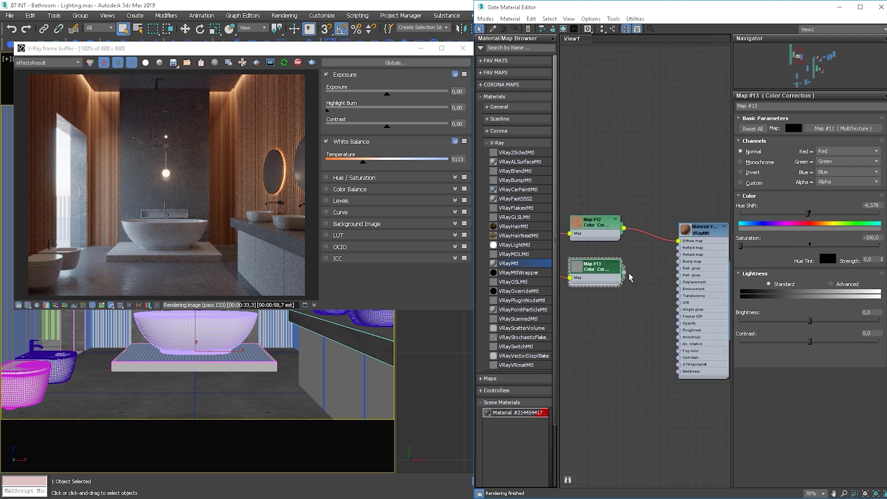
pyautogui.moveTo(624, 272); pyautogui.dragTo(655, 294)
pyautogui.moveTo(681, 265); pyautogui.dragTo(681, 267)
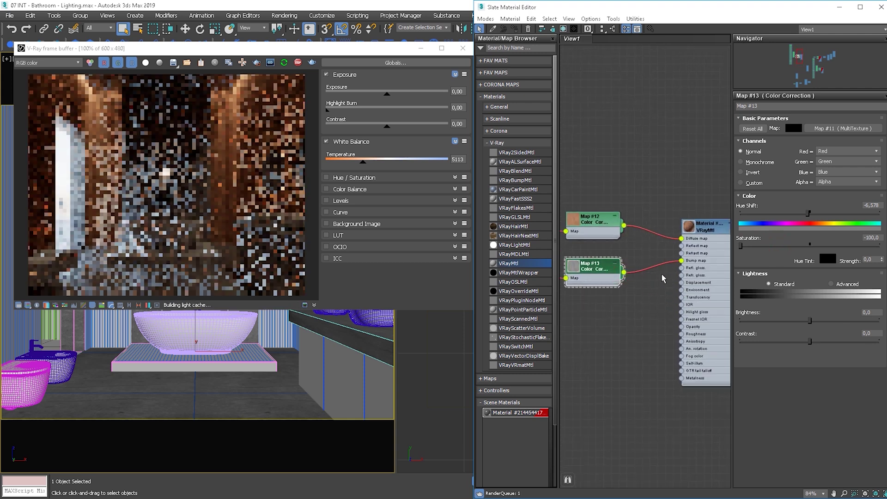
pyautogui.moveTo(623, 272); pyautogui.dragTo(681, 260)
# - Set the wood material's reflection colour to a light grey
pyautogui.doubleClick(704, 226)
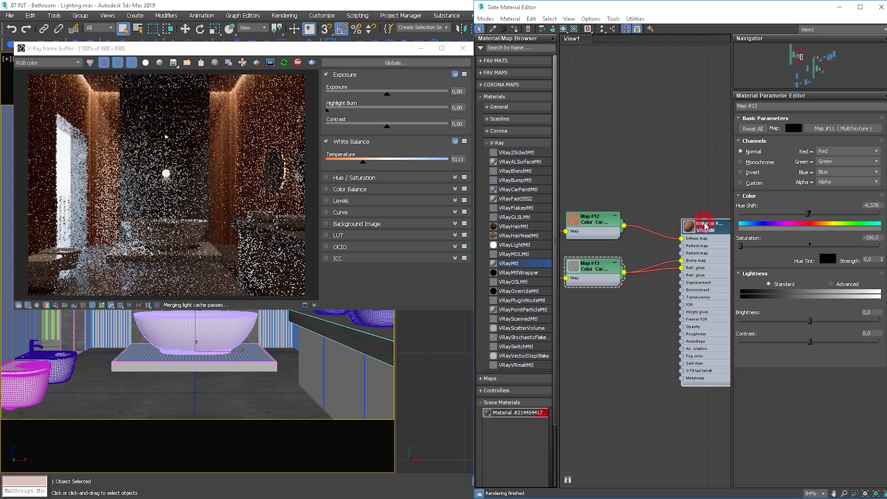
pyautogui.click(783, 154)
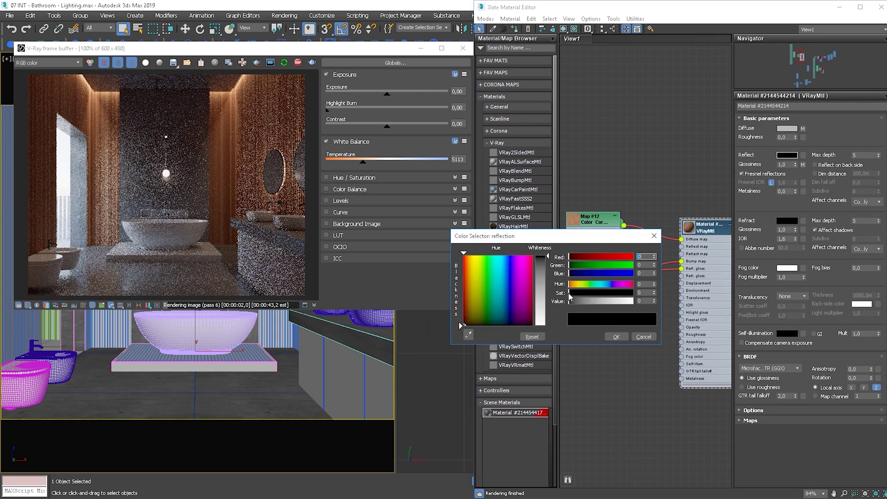
pyautogui.click(541, 293)
pyautogui.click(617, 337)
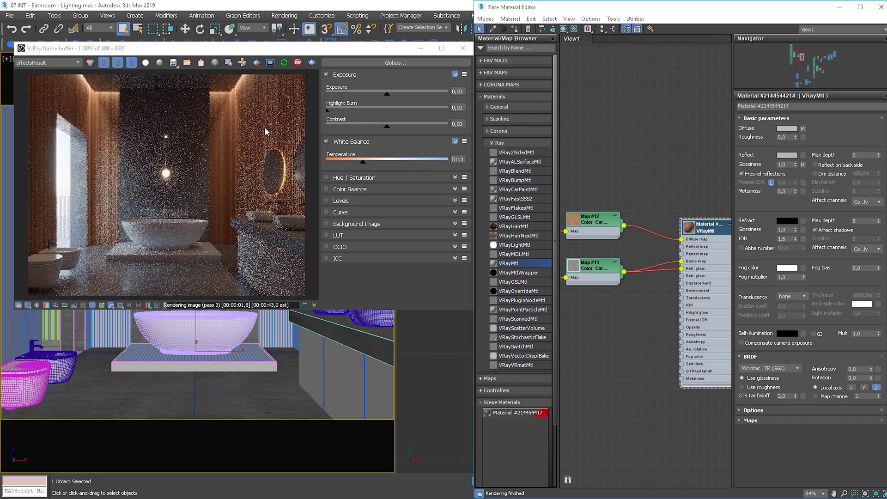
# - Render only the wall region above the mirrors, enlarge the wood material's preview and set its reflection glossiness map amount to 50
pyautogui.click(256, 62)
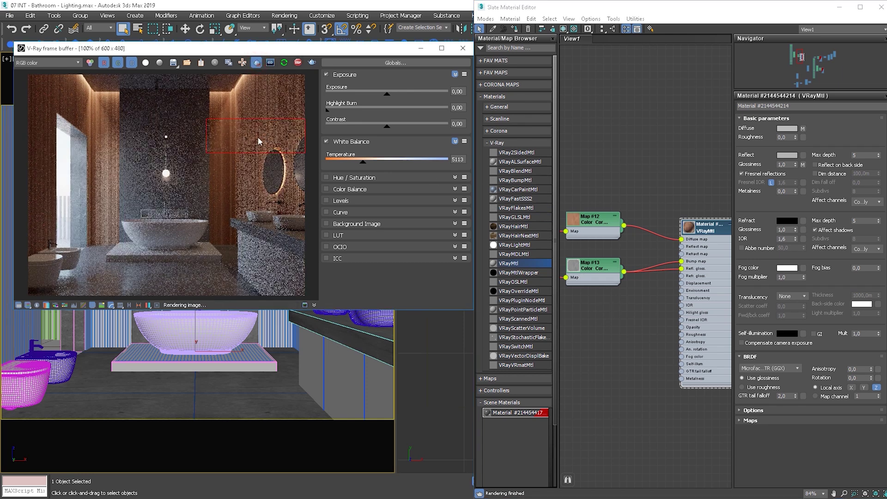
pyautogui.click(716, 233)
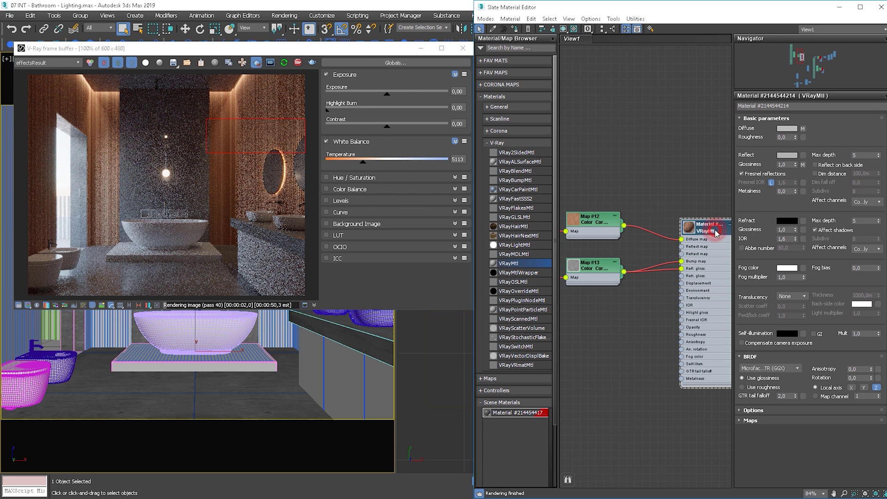
pyautogui.doubleClick(689, 227)
pyautogui.click(703, 232)
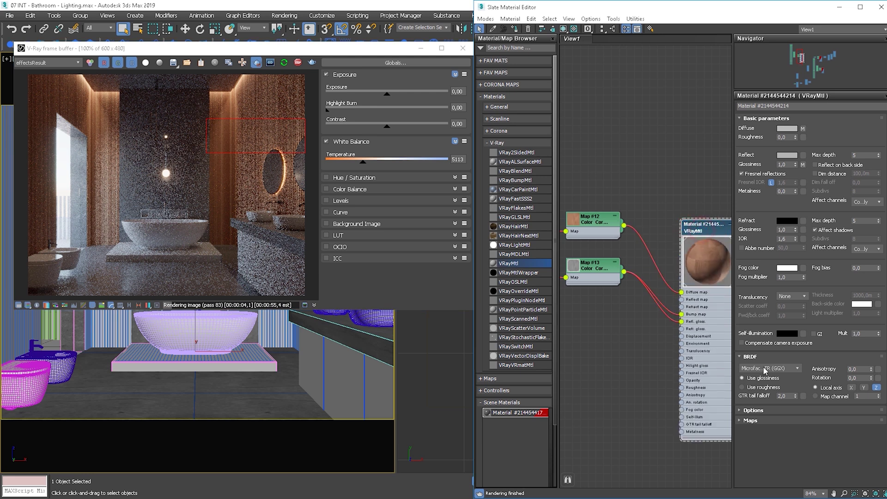
pyautogui.click(751, 421)
pyautogui.scroll(-3, 773, 365)
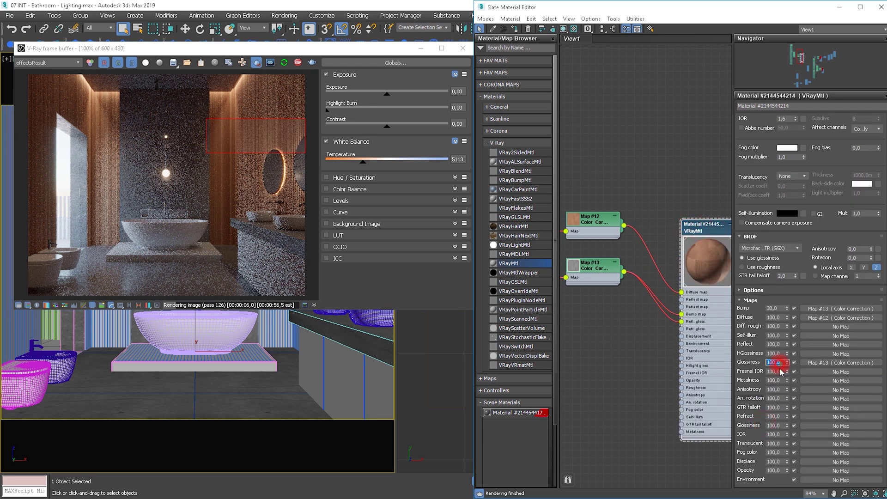
pyautogui.press('Return')
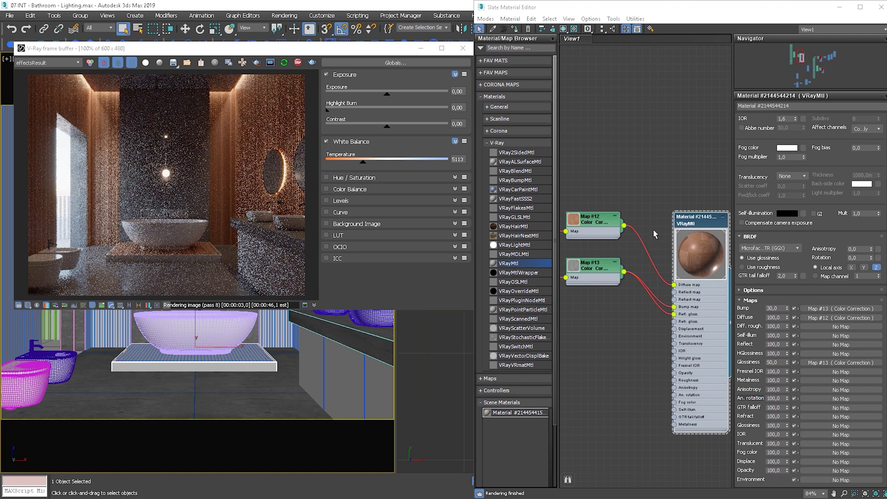
# - Assign the existing dark stone material to the platform under the bathtub
pyautogui.moveTo(657, 234); pyautogui.dragTo(614, 251, button='middle')
pyautogui.scroll(-8, 628, 250)
pyautogui.moveTo(685, 257); pyautogui.dragTo(625, 248, button='middle')
pyautogui.scroll(8, 624, 248)
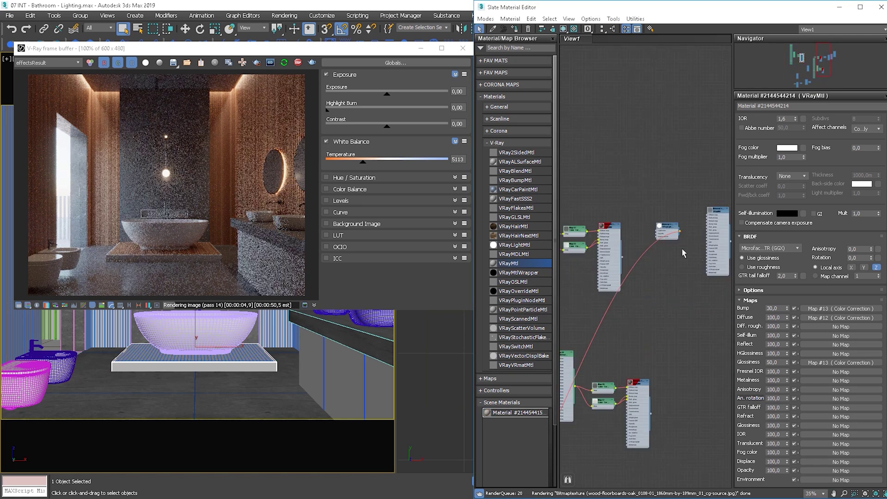
pyautogui.click(515, 30)
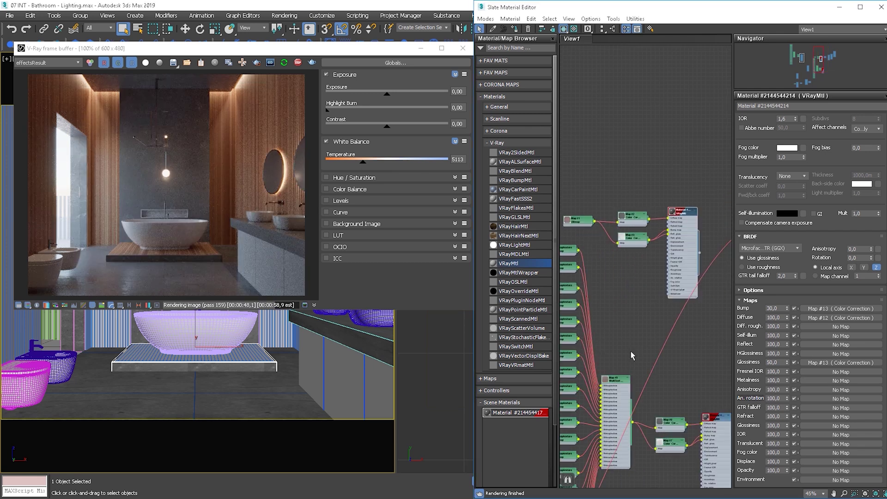
# - Create a new VRayMtl in an empty area of the node view and connect the wood dif.jpg bitmap to its diffuse map
pyautogui.moveTo(630, 356); pyautogui.dragTo(773, 300, button='middle')
pyautogui.moveTo(573, 351); pyautogui.dragTo(732, 281, button='middle')
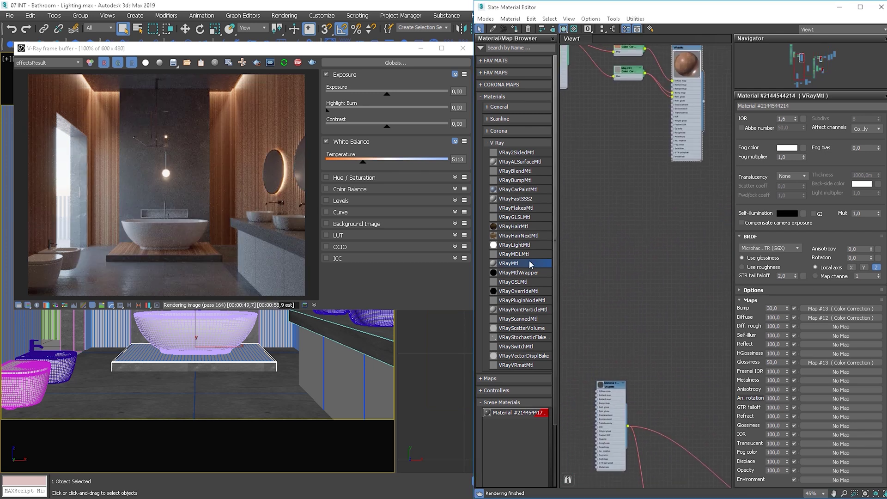
pyautogui.moveTo(530, 264); pyautogui.dragTo(679, 241)
pyautogui.scroll(3, 688, 239)
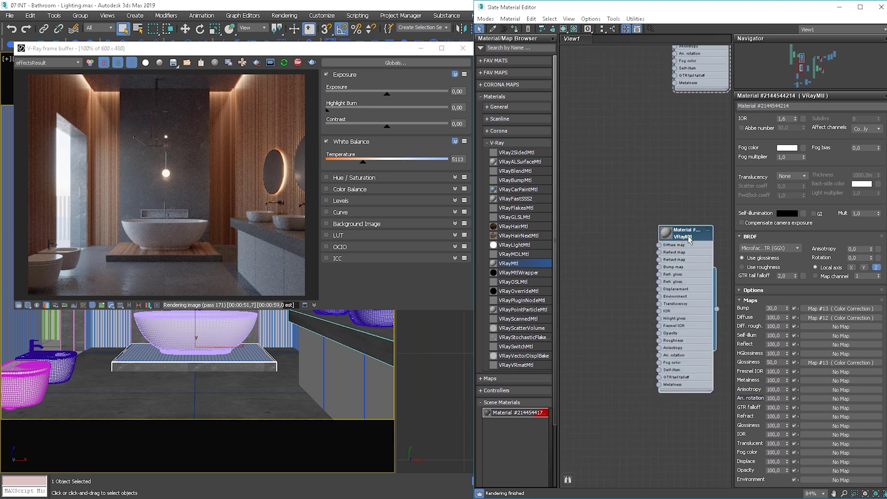
pyautogui.doubleClick(688, 236)
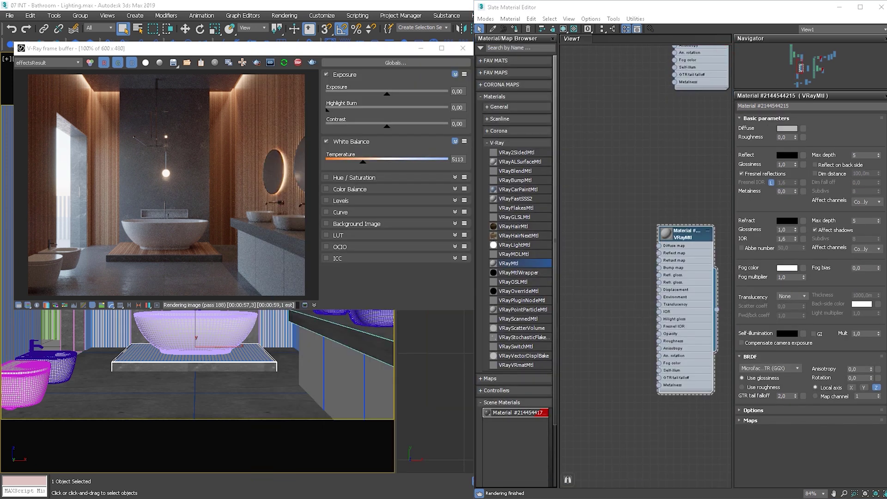
pyautogui.moveTo(687, 224); pyautogui.dragTo(660, 246)
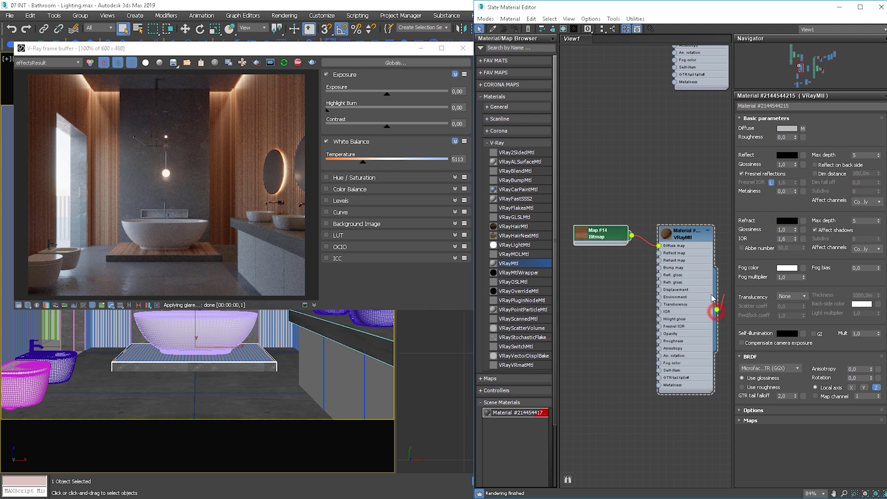
# - Assign the new wood material to the vanity cabinet and the niche box behind the bathtub, and show its texture in the viewport
pyautogui.moveTo(716, 310); pyautogui.dragTo(393, 368)
pyautogui.click(361, 53)
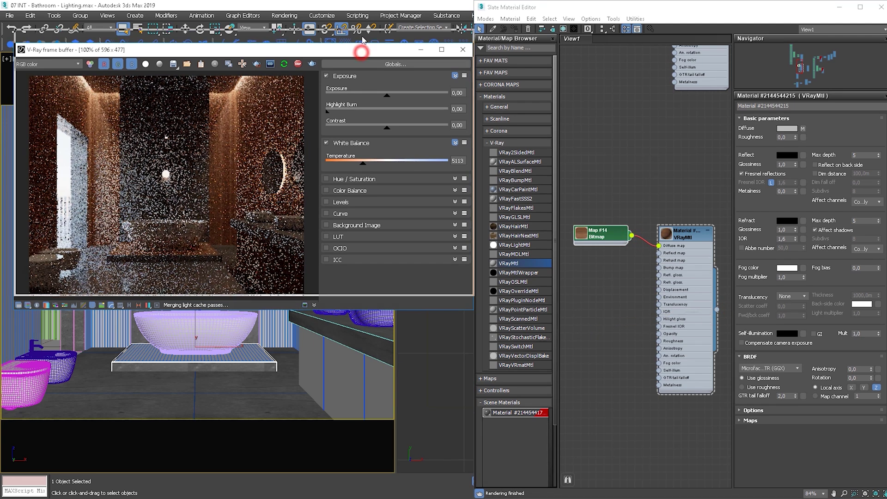
pyautogui.moveTo(362, 38); pyautogui.dragTo(362, 31)
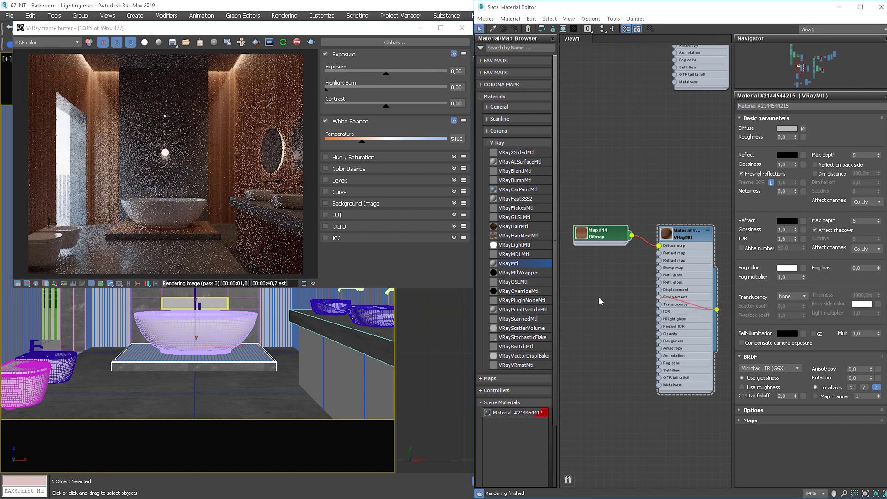
pyautogui.moveTo(600, 301); pyautogui.dragTo(234, 299)
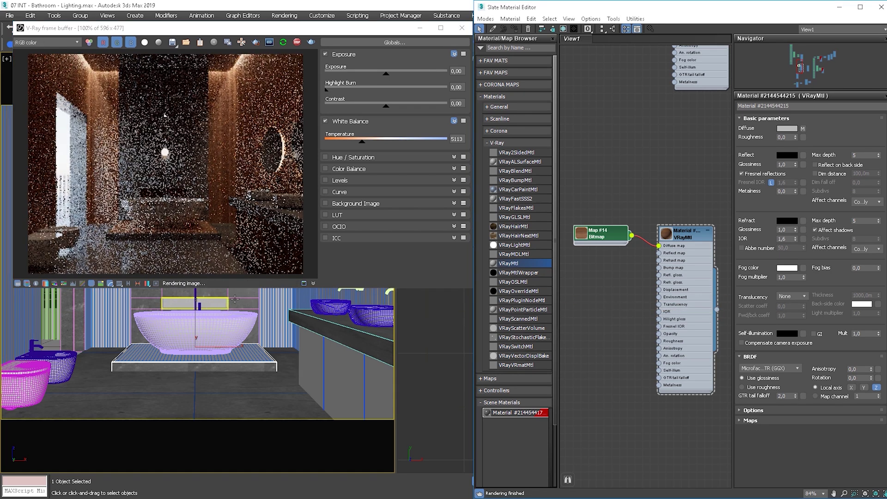
pyautogui.click(700, 232)
pyautogui.click(563, 29)
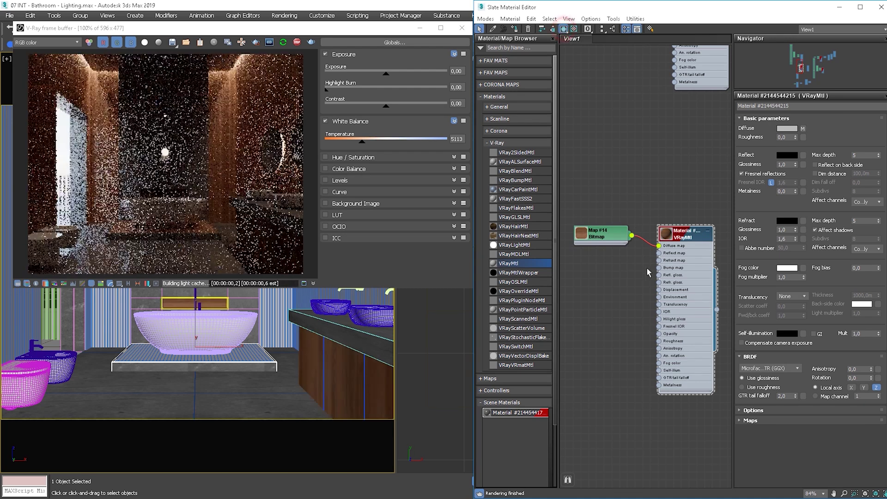
# - Feed the wood bitmap into a Color Correction map with saturation -100 and connect that to the cabinet material's reflection glossiness
pyautogui.moveTo(643, 309); pyautogui.dragTo(674, 306, button='middle')
pyautogui.moveTo(636, 239); pyautogui.dragTo(605, 263)
pyautogui.moveTo(633, 278)
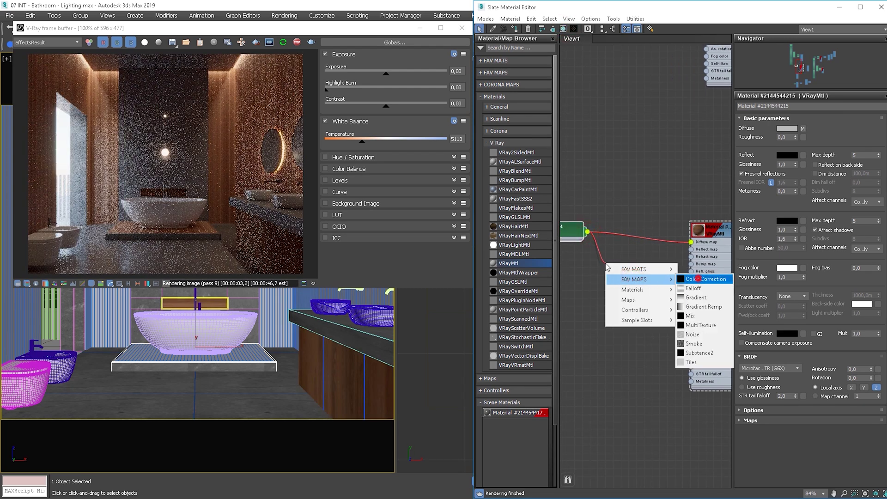
pyautogui.click(697, 278)
pyautogui.doubleClick(600, 264)
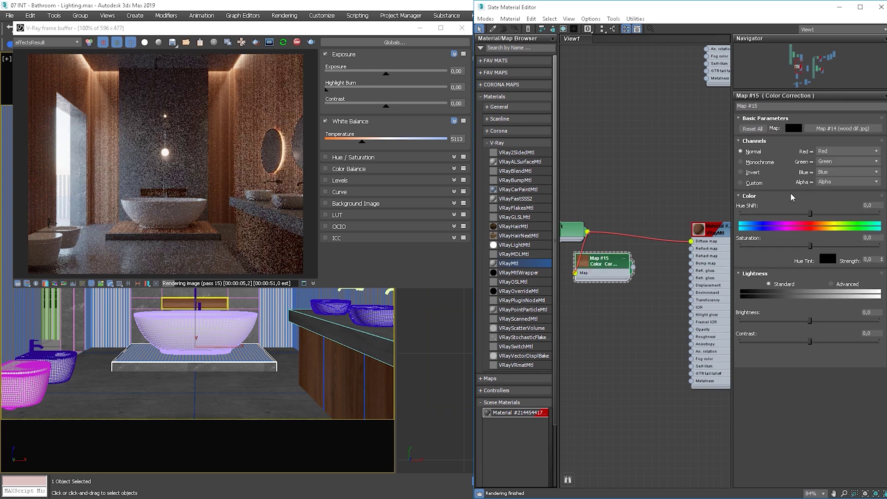
pyautogui.moveTo(767, 245); pyautogui.dragTo(719, 255)
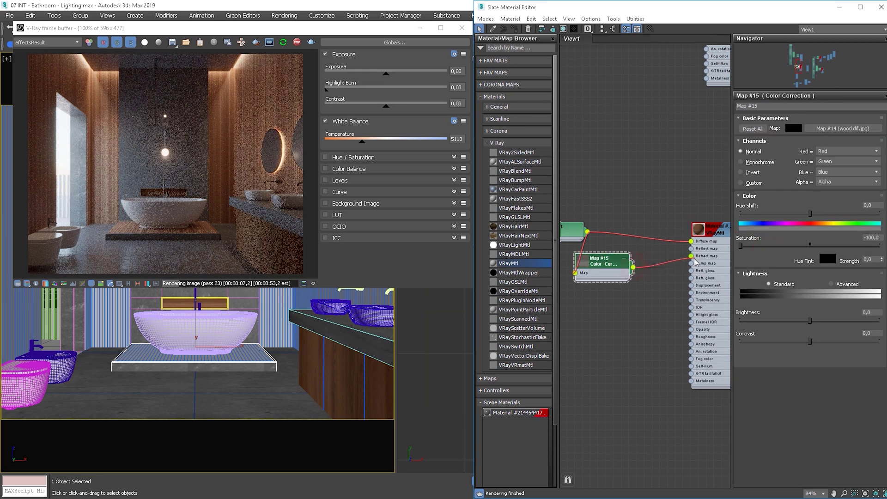
pyautogui.moveTo(692, 268); pyautogui.dragTo(692, 271)
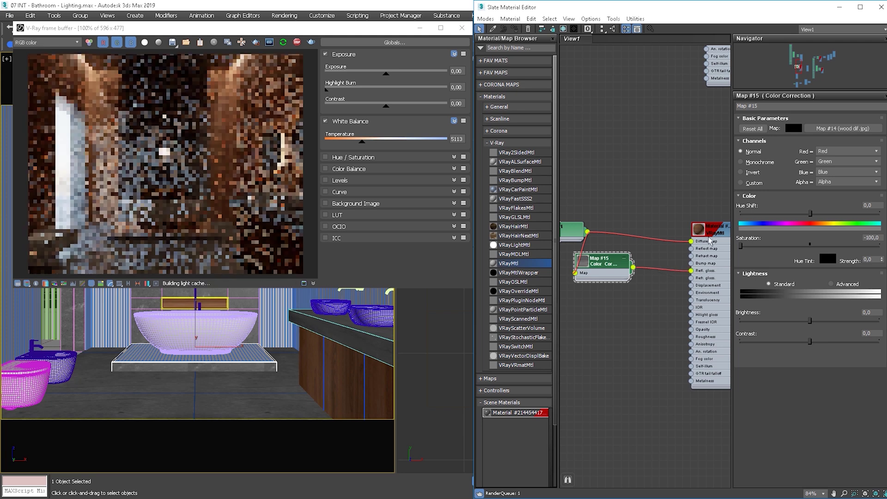
# - Set the cabinet wood material's reflection colour to a light grey
pyautogui.doubleClick(709, 231)
pyautogui.click(782, 155)
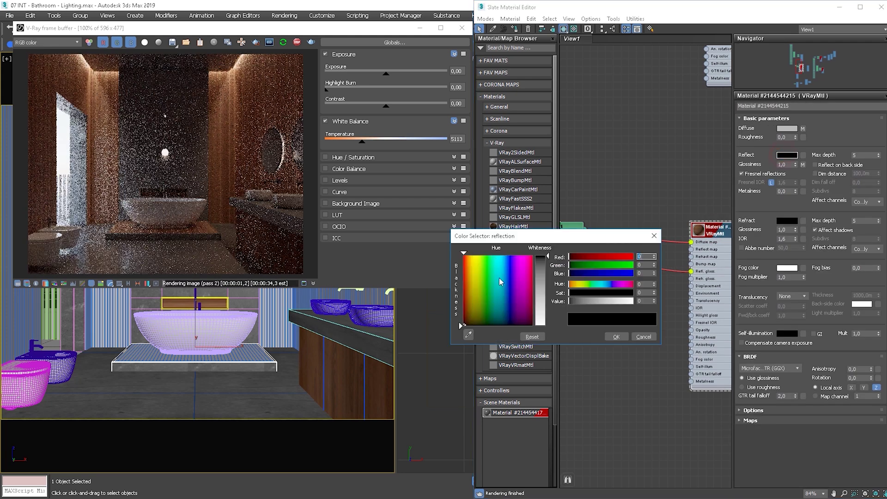
pyautogui.moveTo(544, 285); pyautogui.dragTo(544, 305)
pyautogui.click(618, 338)
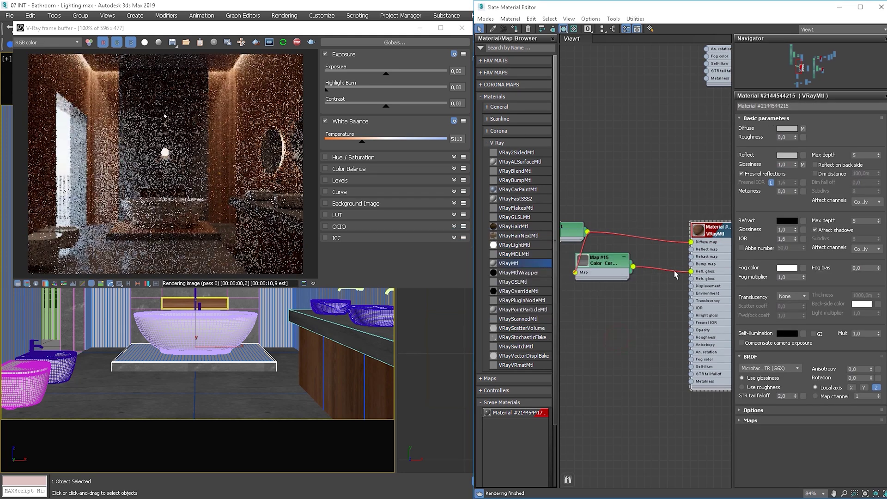
# - Set the cabinet material's reflection glossiness map amount to 50 and restrict the interactive render to the vanity region
pyautogui.click(752, 420)
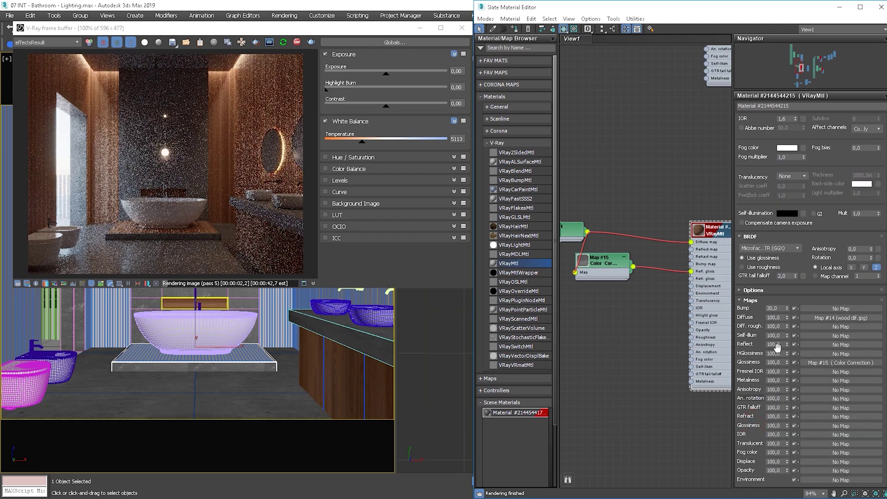
pyautogui.write('50')
pyautogui.press('Return')
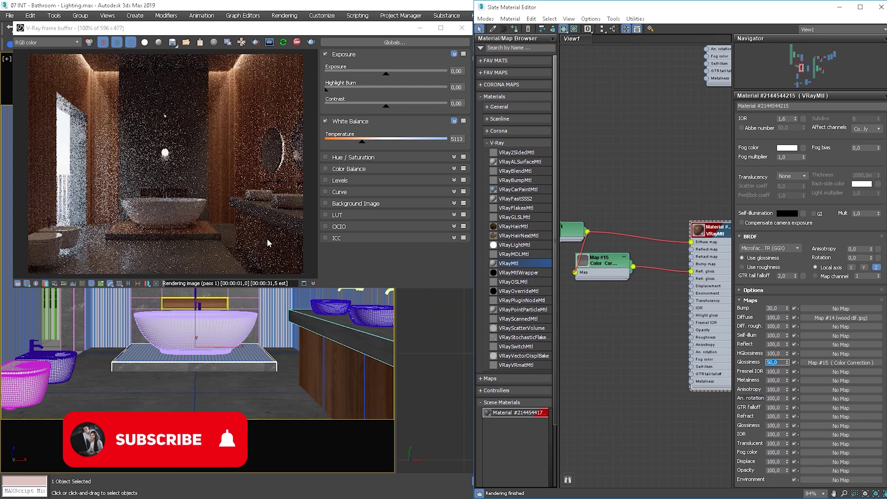
pyautogui.click(256, 42)
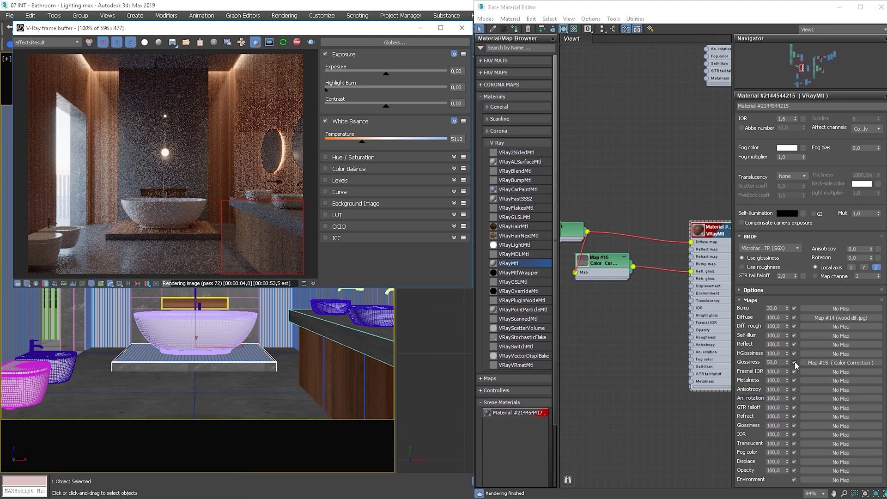
# - Lower the cabinet material's reflection glossiness map amount to 40
pyautogui.click(780, 362)
pyautogui.write('40')
pyautogui.press('Return')
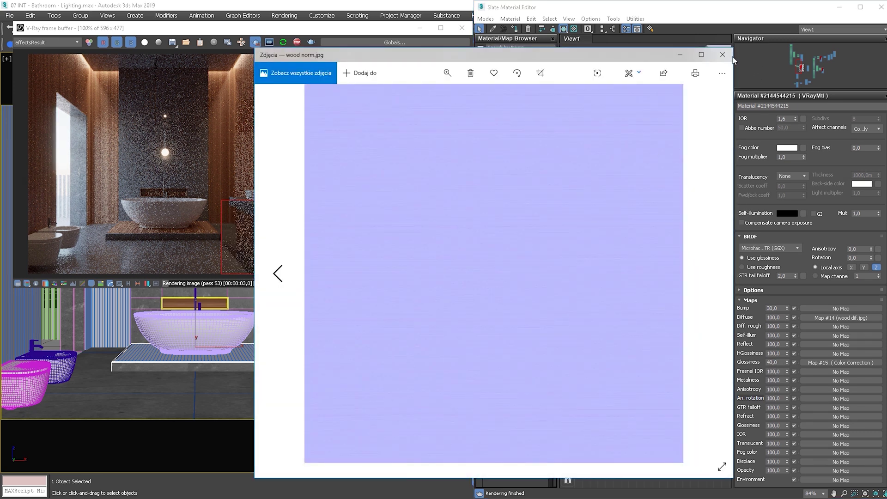
# - Add another bitmap, connect it through a VRayNormalMap to the cabinet material's bump, and switch off region rendering
pyautogui.click(730, 55)
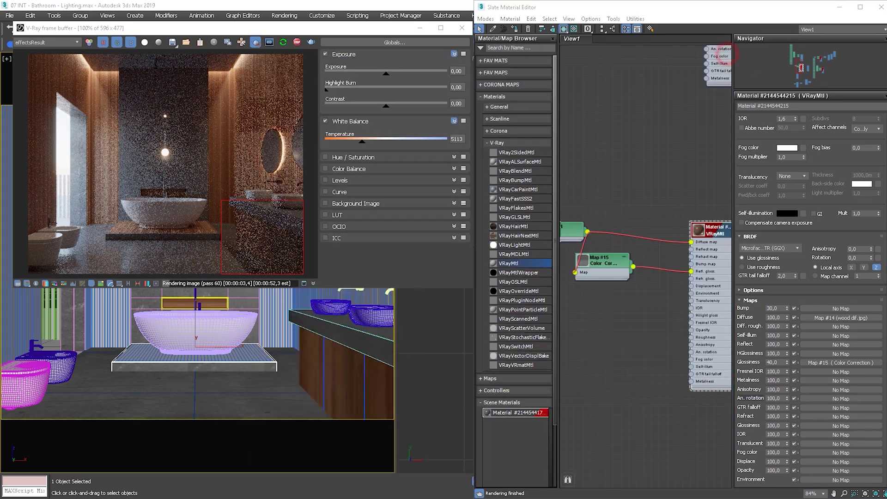
pyautogui.moveTo(570, 316); pyautogui.dragTo(571, 315)
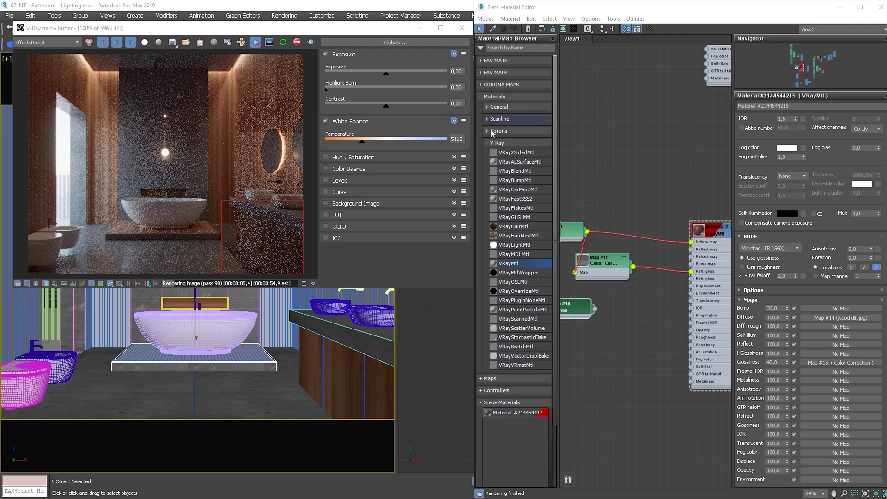
pyautogui.click(495, 97)
pyautogui.click(494, 108)
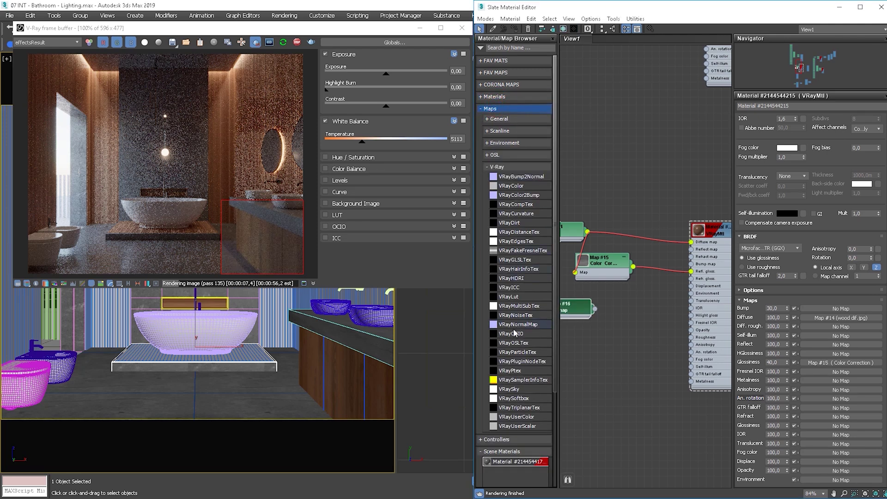
pyautogui.moveTo(595, 309); pyautogui.dragTo(614, 327)
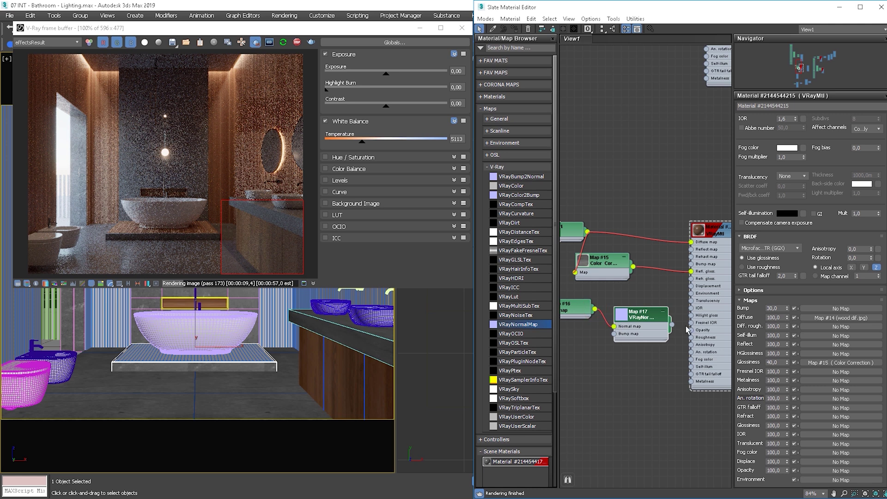
pyautogui.moveTo(673, 326); pyautogui.dragTo(691, 264)
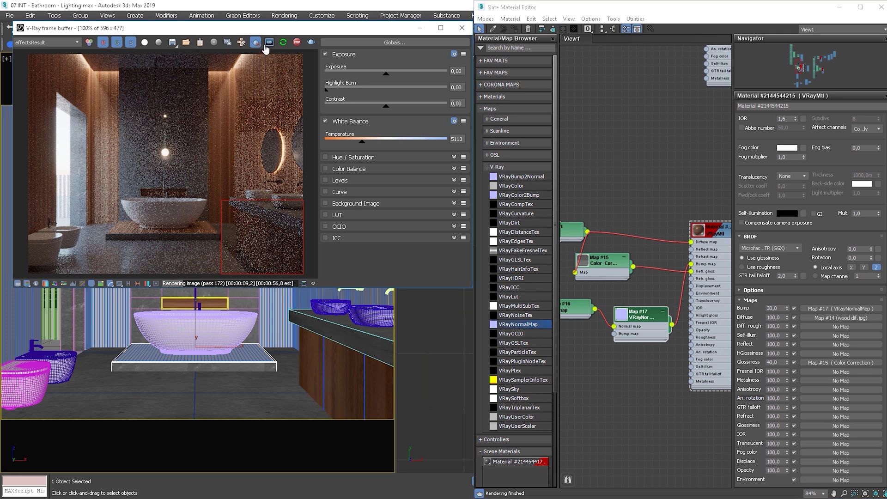
pyautogui.click(255, 43)
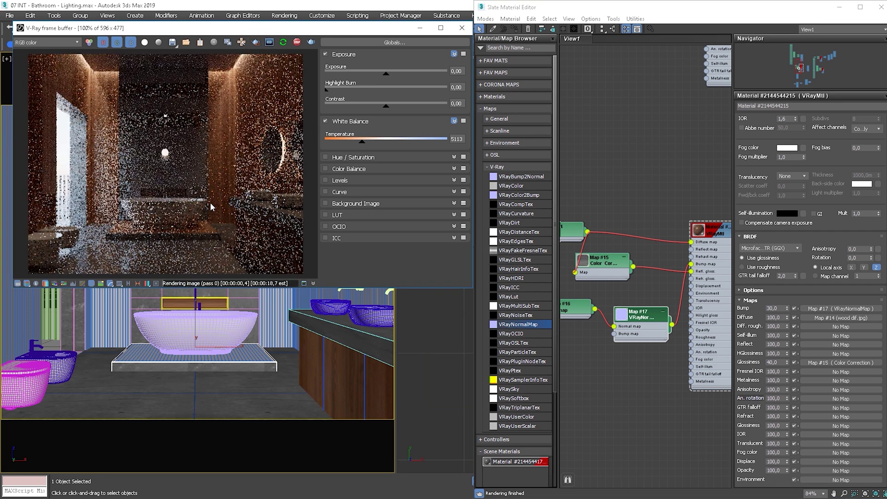